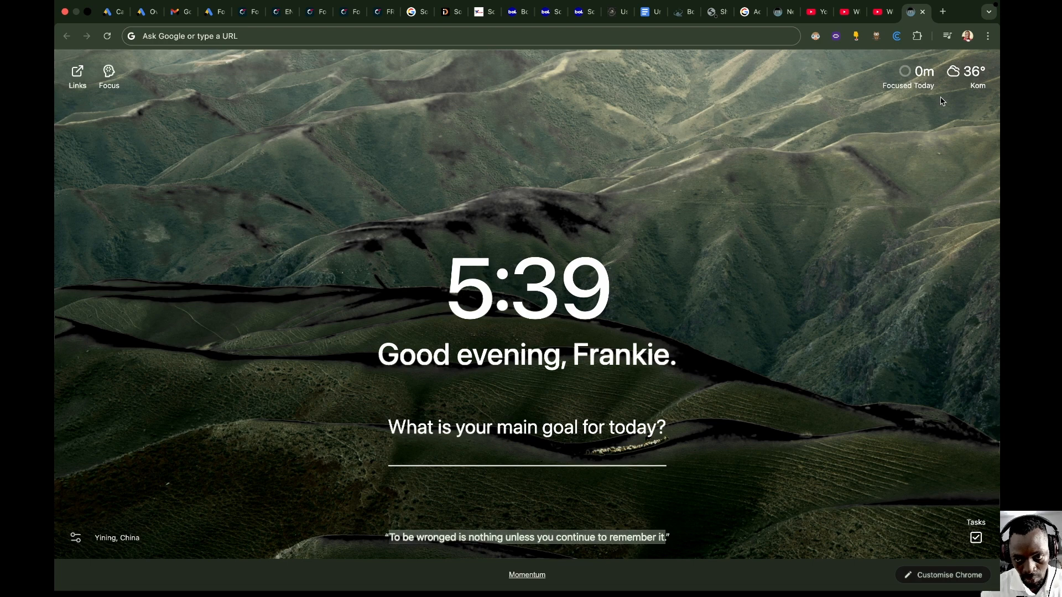
Step: Switch to Gmail and look through the Google apps launcher for Docs
click(178, 11)
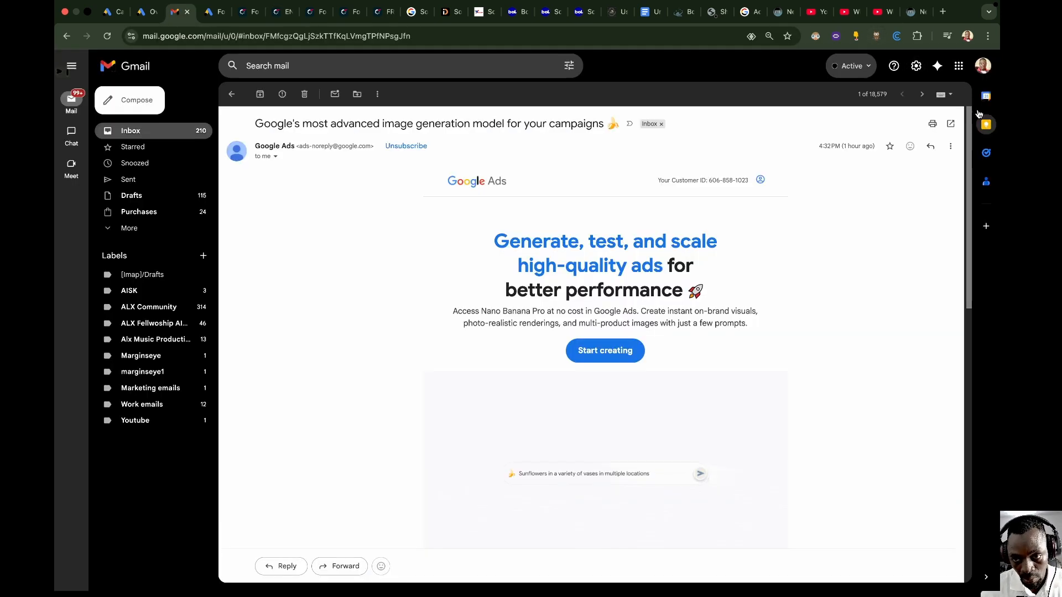
click(960, 66)
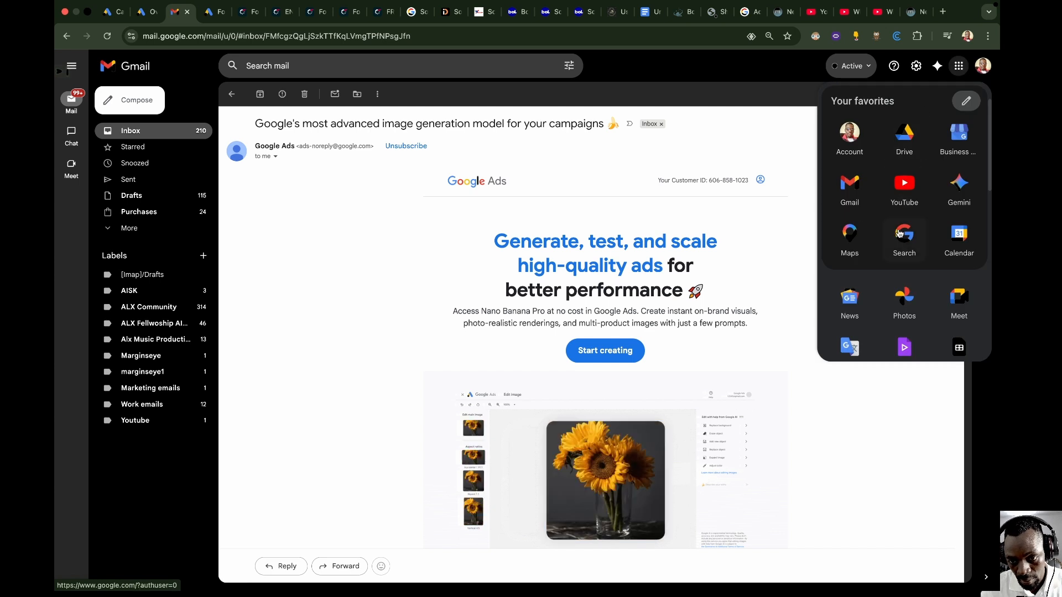
scroll(901, 269, down, 2)
scroll(902, 270, down, 2)
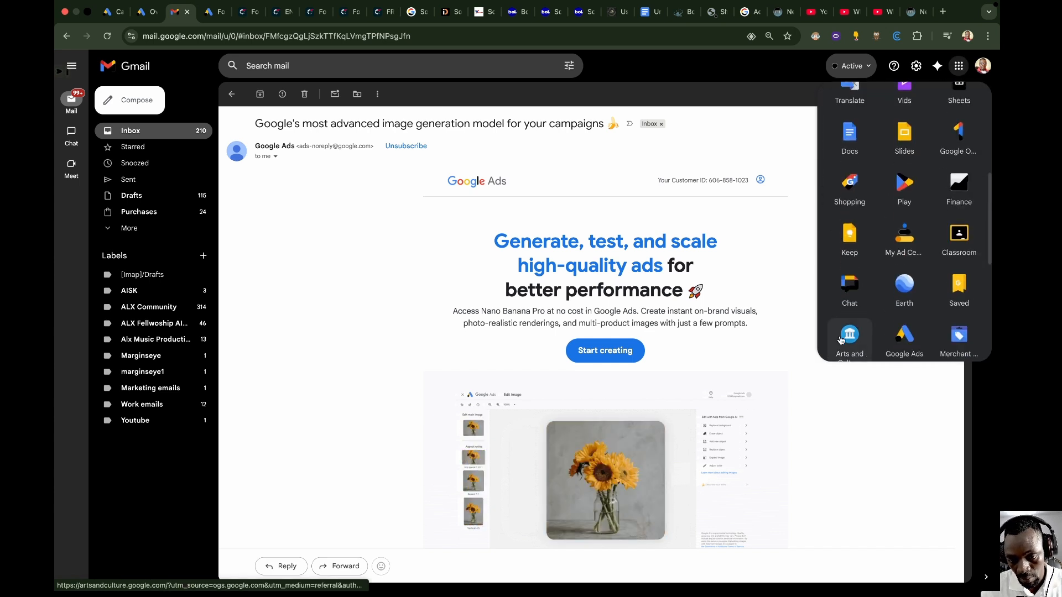
scroll(884, 264, up, 2)
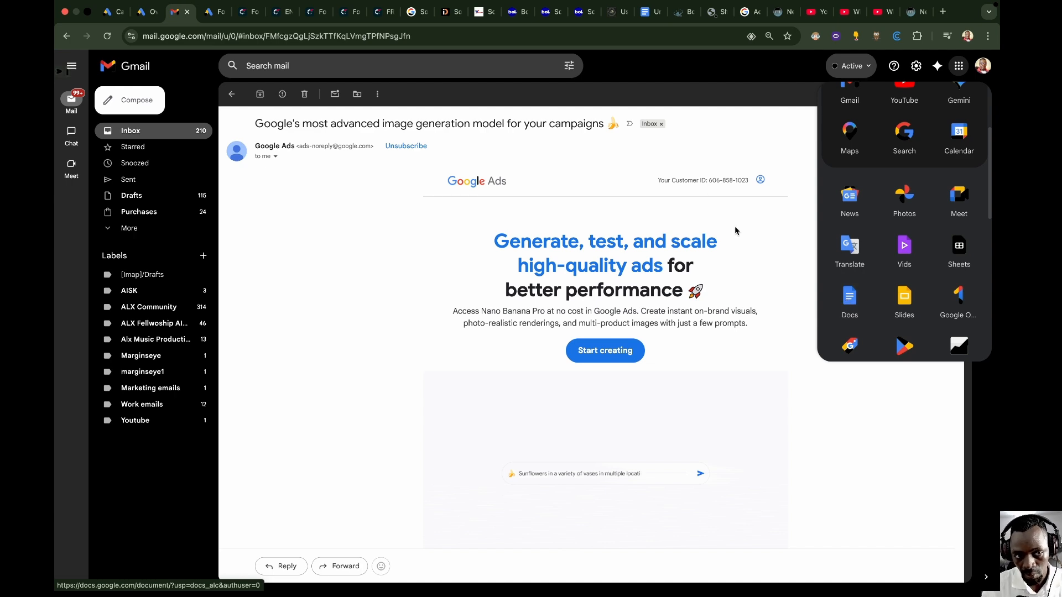
Step: Return to the new tab and go to docs.google.com
click(912, 12)
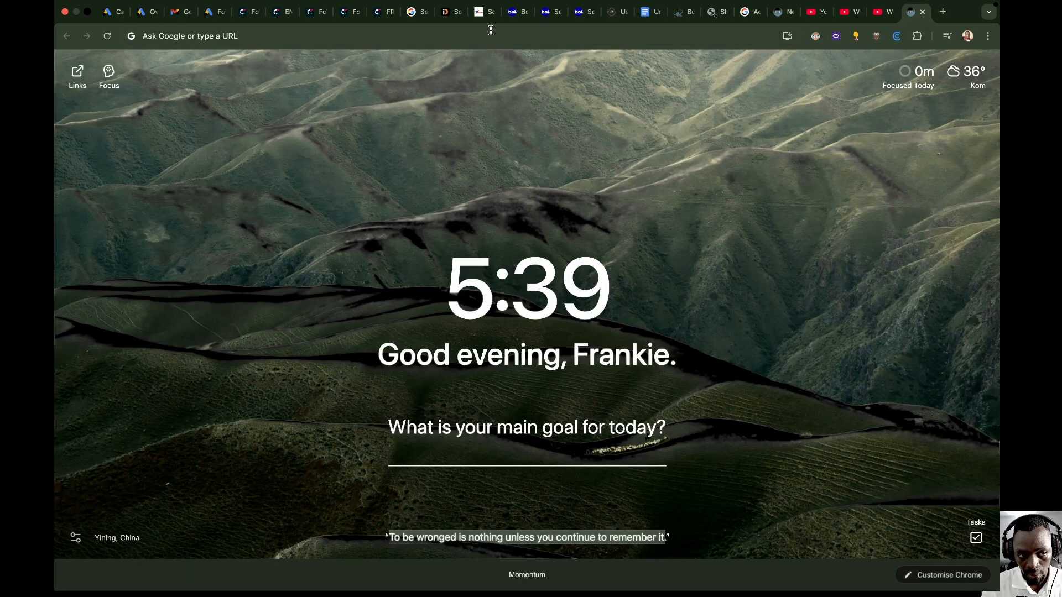
click(406, 36)
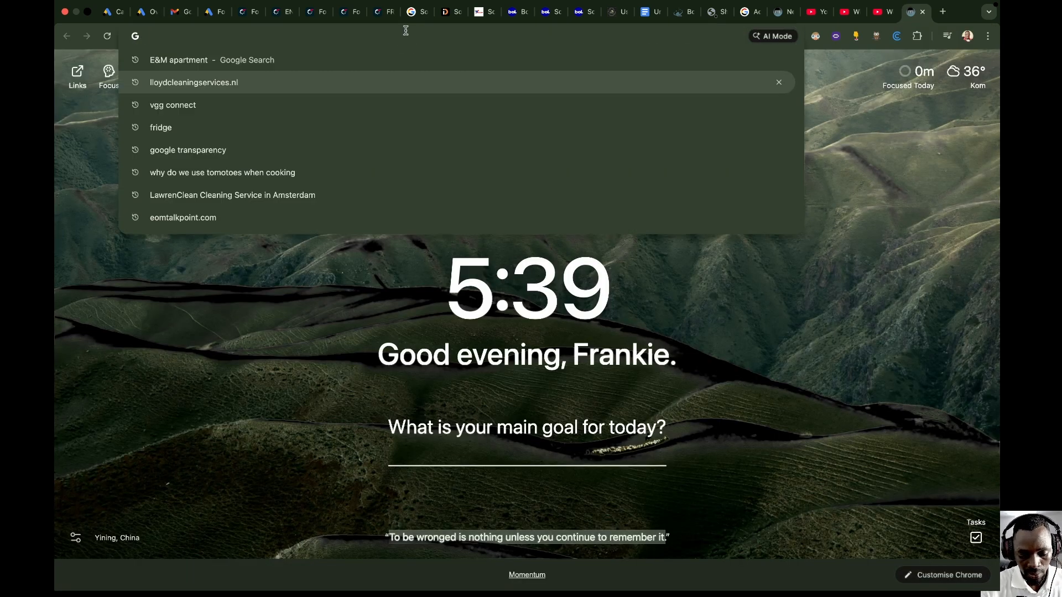
text(docs.)
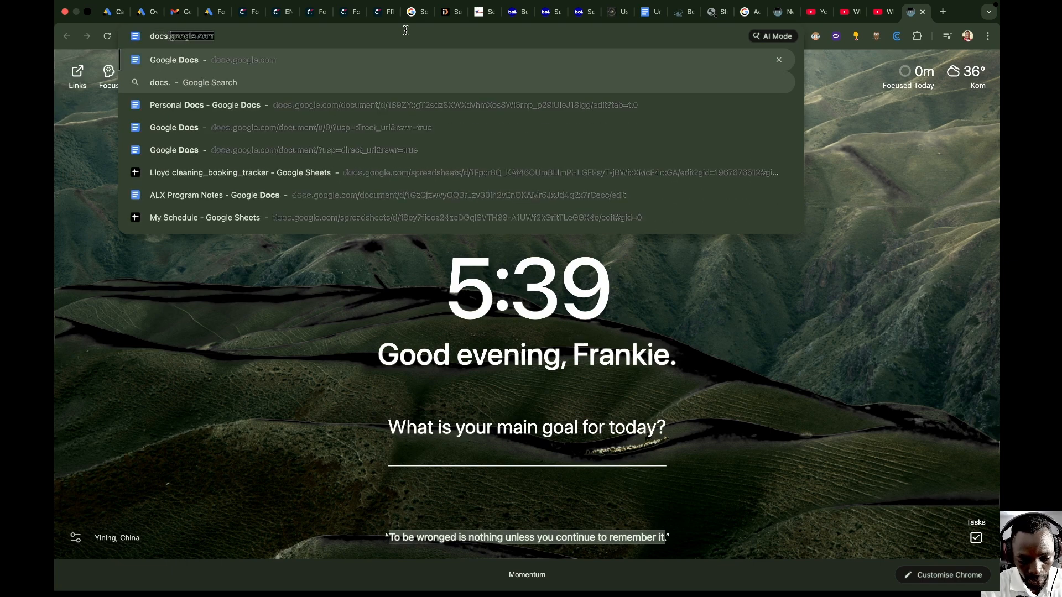
text(google.com)
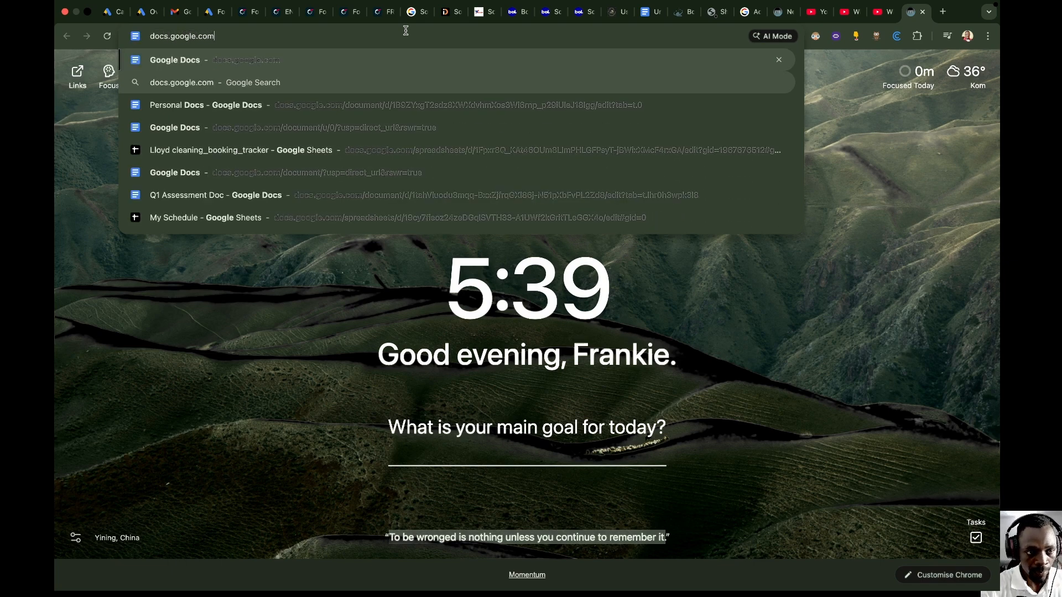
key(Return)
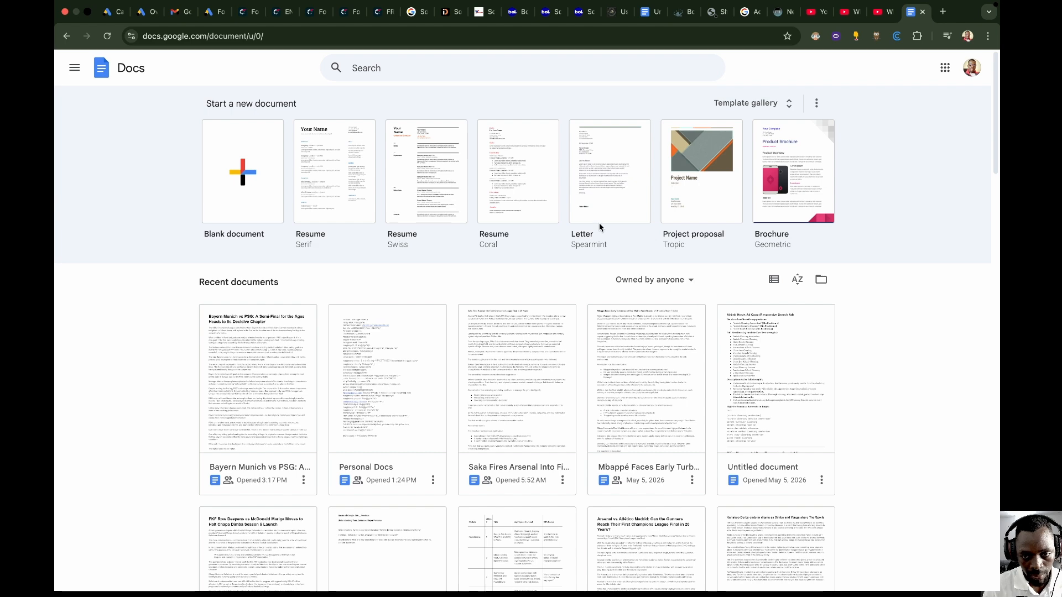
Step: Open the template gallery and look over its resume, letter, personal, work and education templates
click(786, 105)
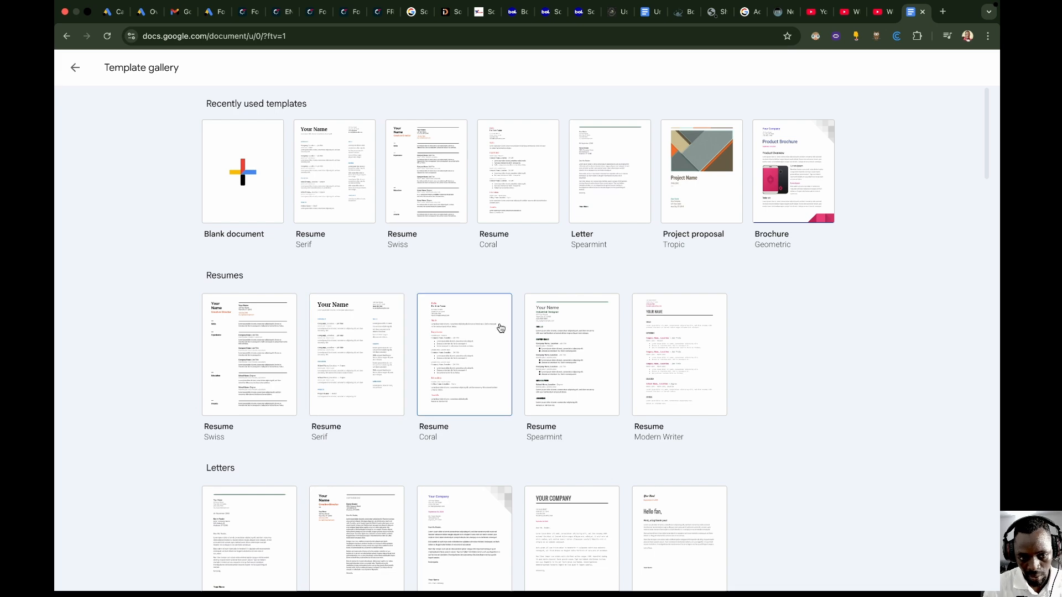
scroll(631, 417, down, 5)
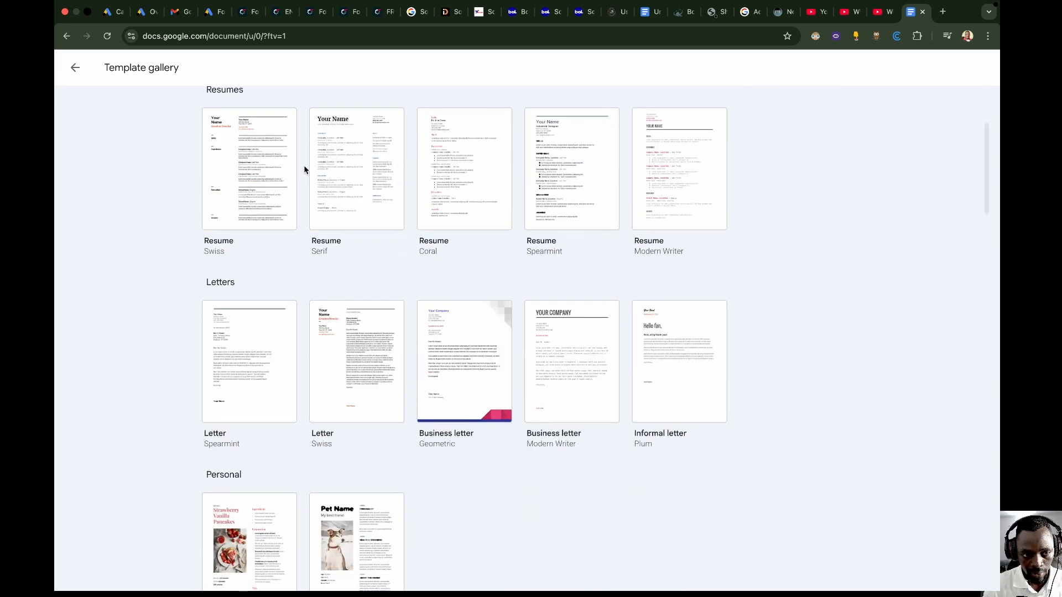
scroll(296, 365, down, 3)
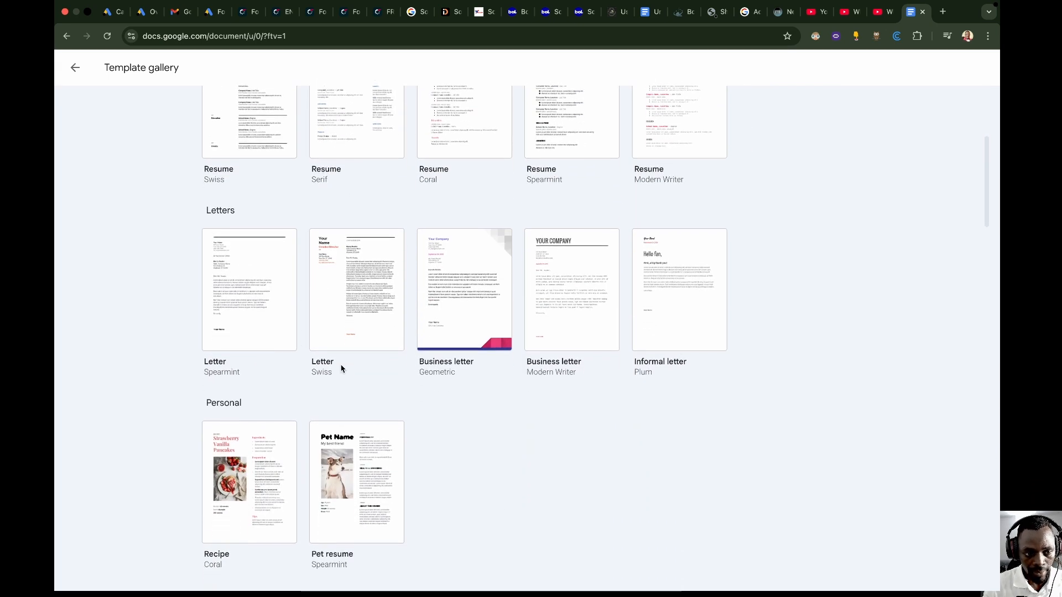
scroll(334, 374, down, 5)
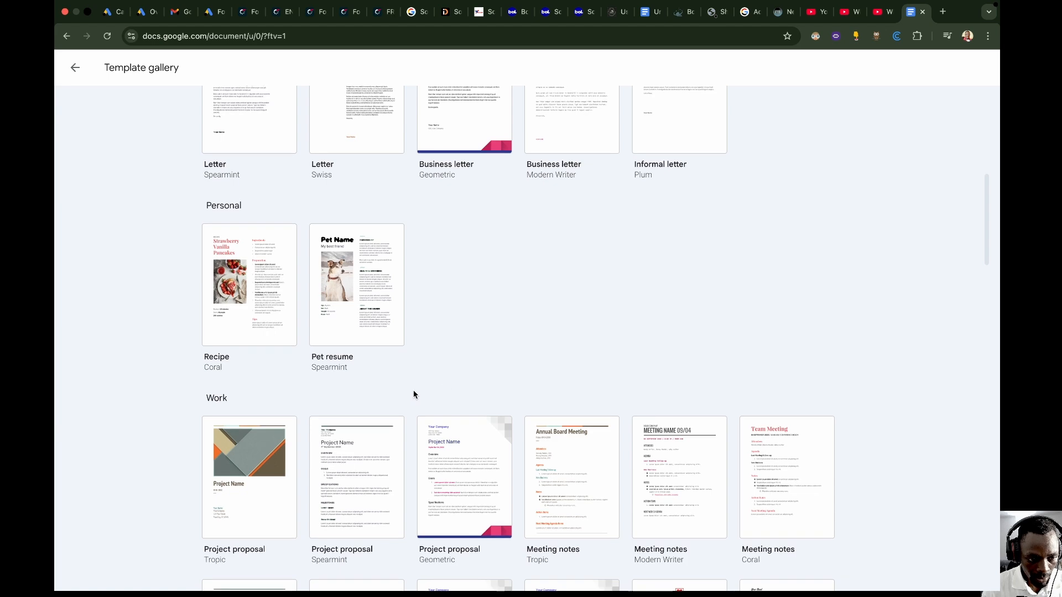
scroll(398, 387, down, 5)
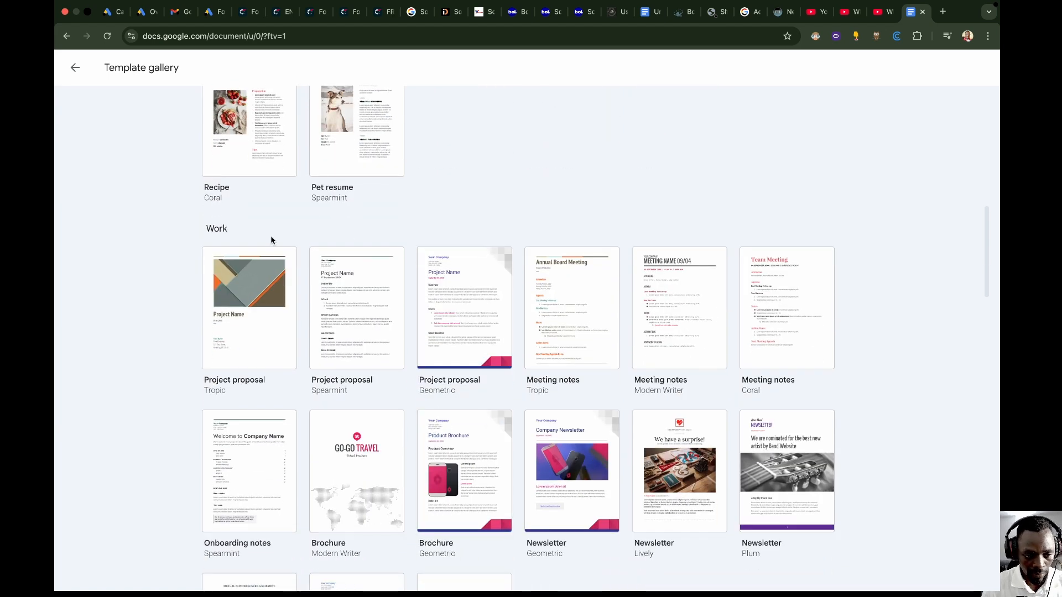
scroll(486, 409, down, 8)
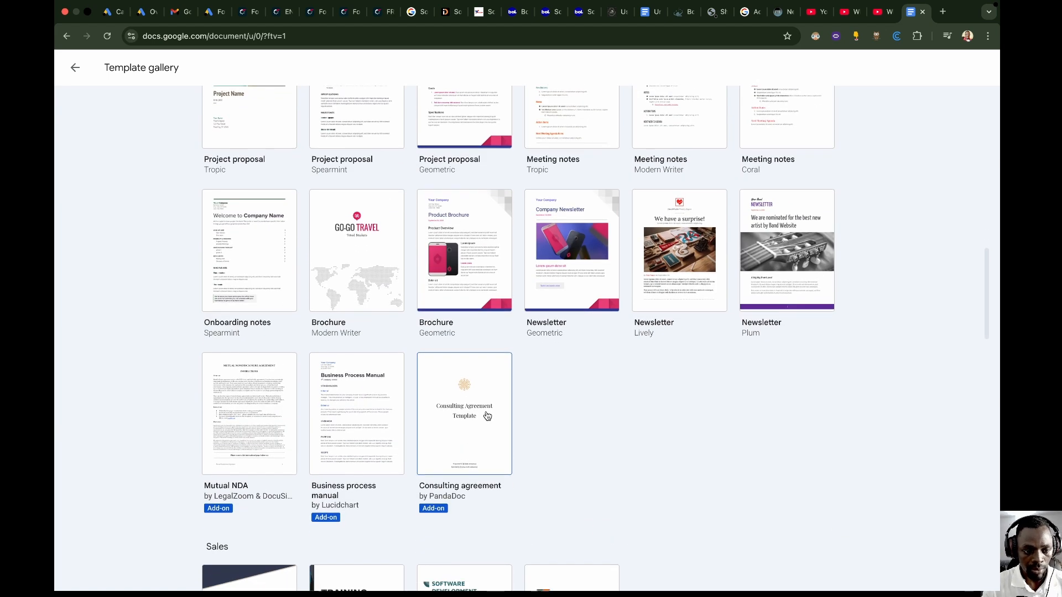
scroll(487, 420, down, 20)
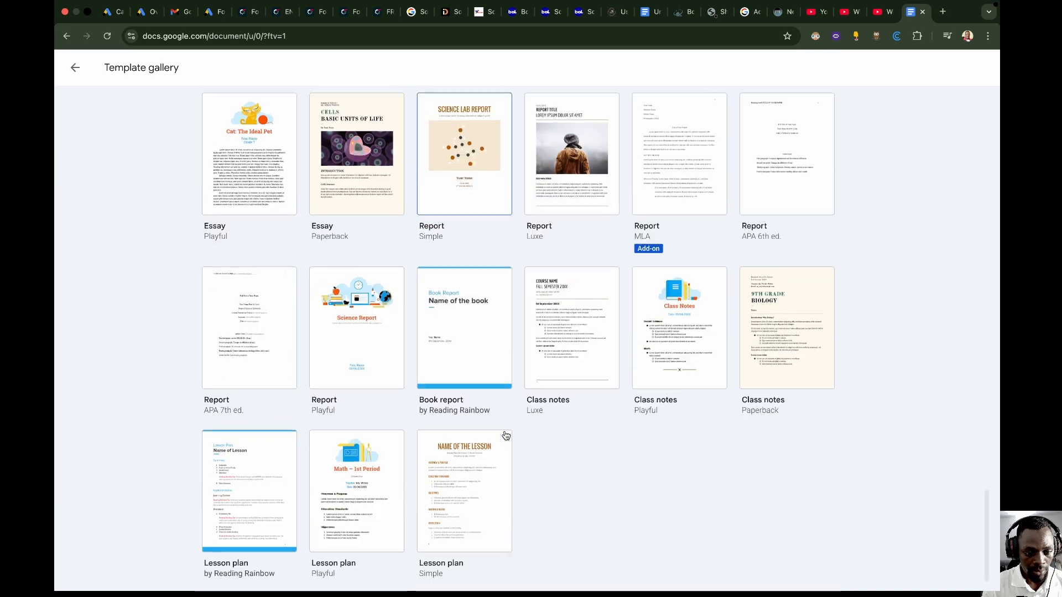
scroll(505, 435, up, 20)
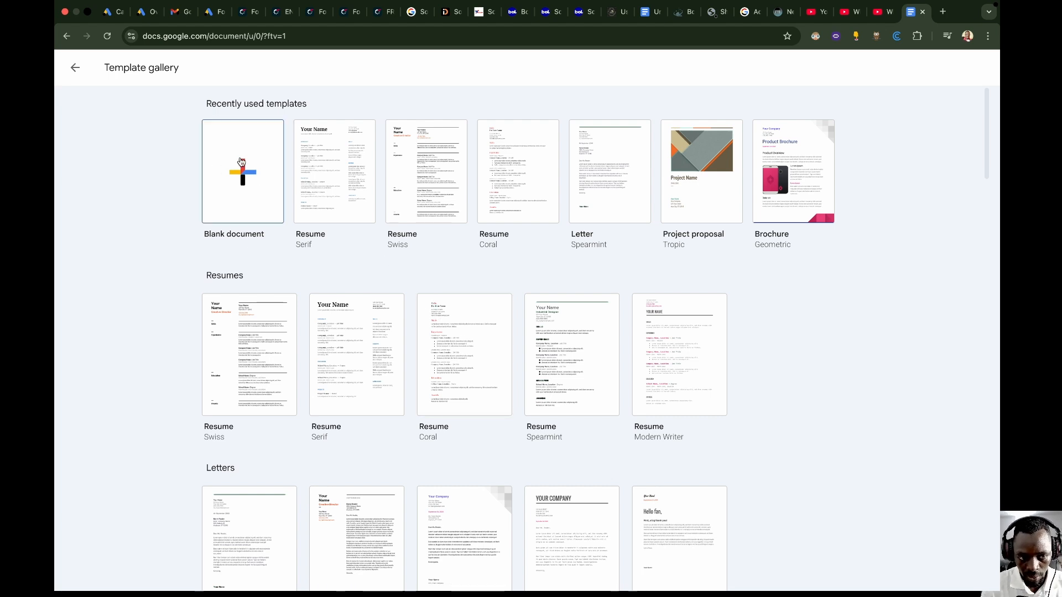
Step: Create a blank document and write "Google Docs Tutorial" as its first line
click(242, 163)
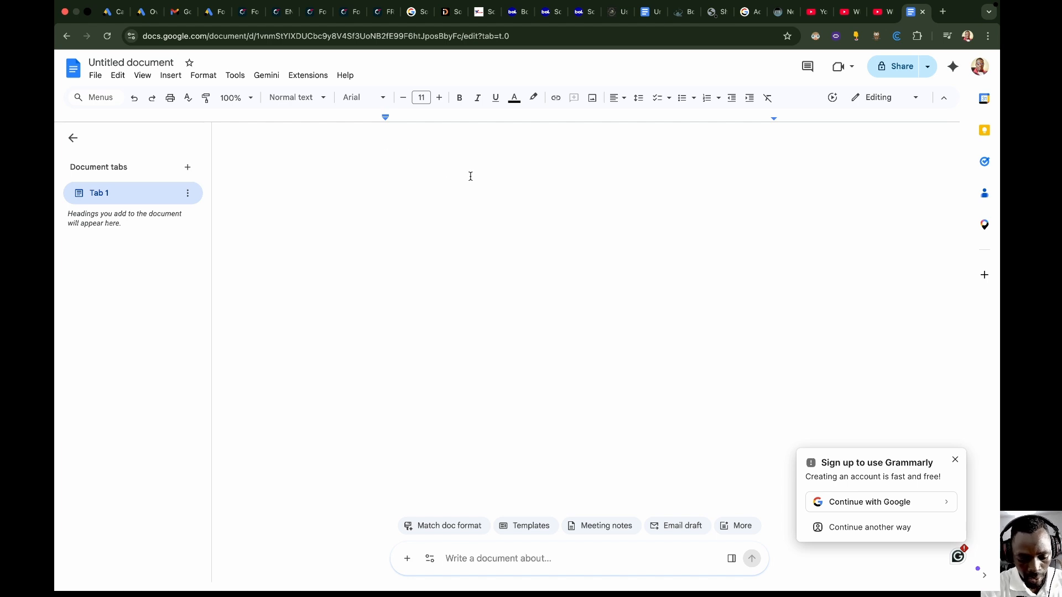
text(Google )
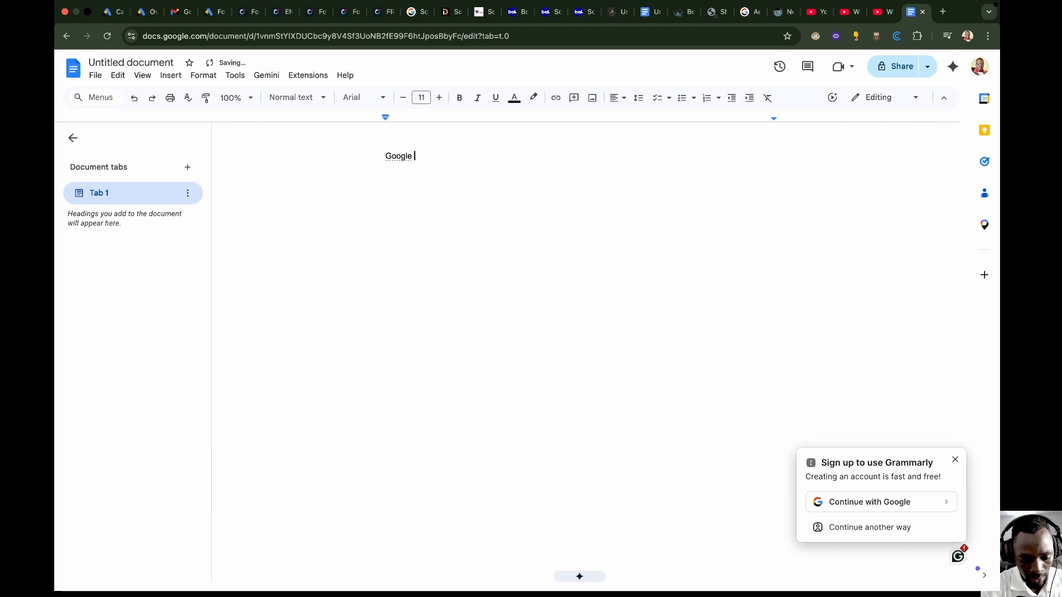
text(Docs Tutorial)
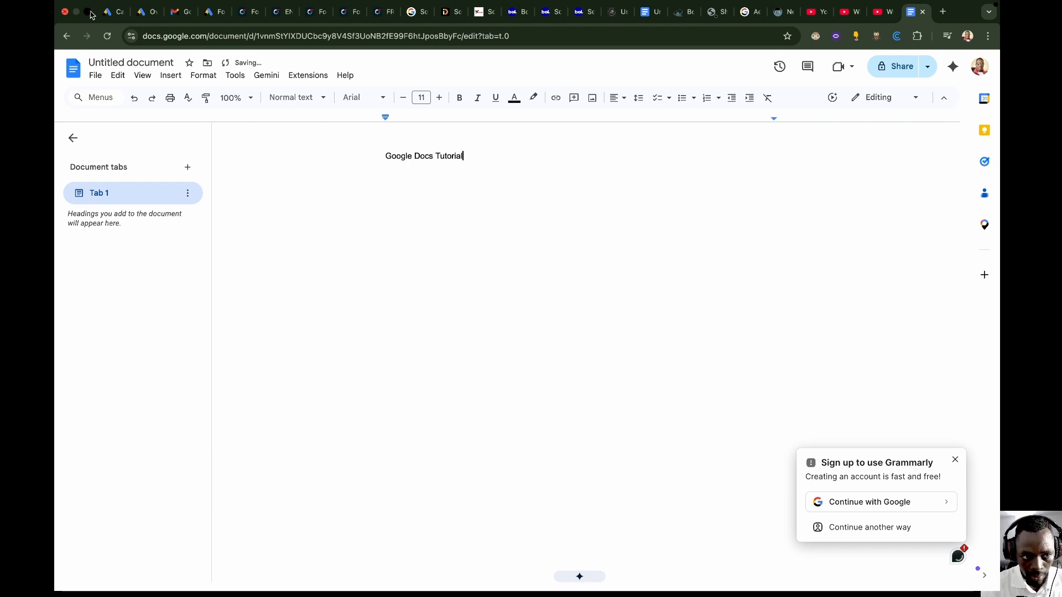
Step: Rename the document as "Google docs tutorial this year"
click(147, 61)
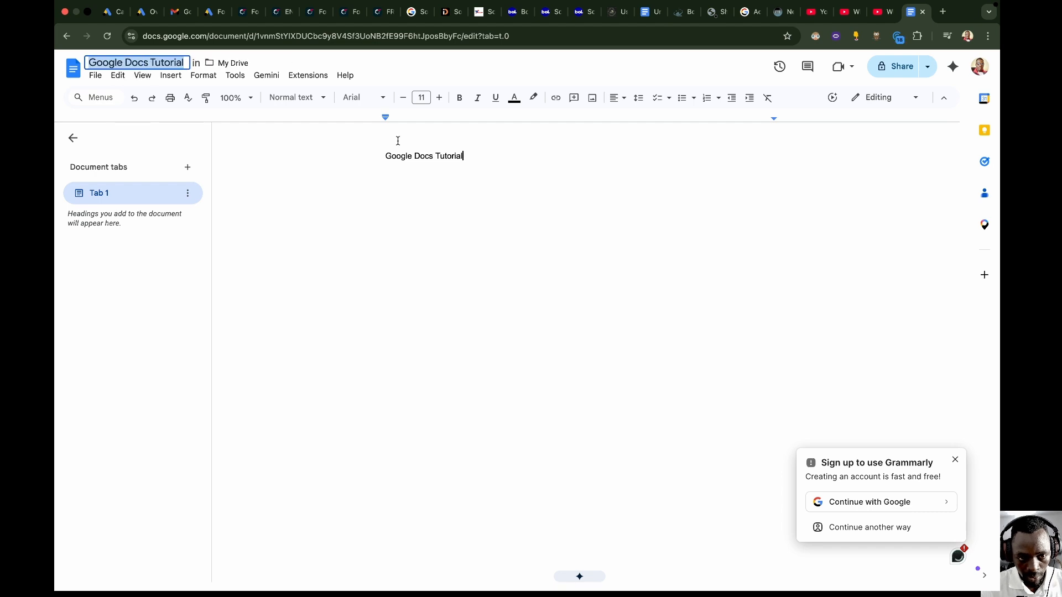
drag(471, 161, 382, 153)
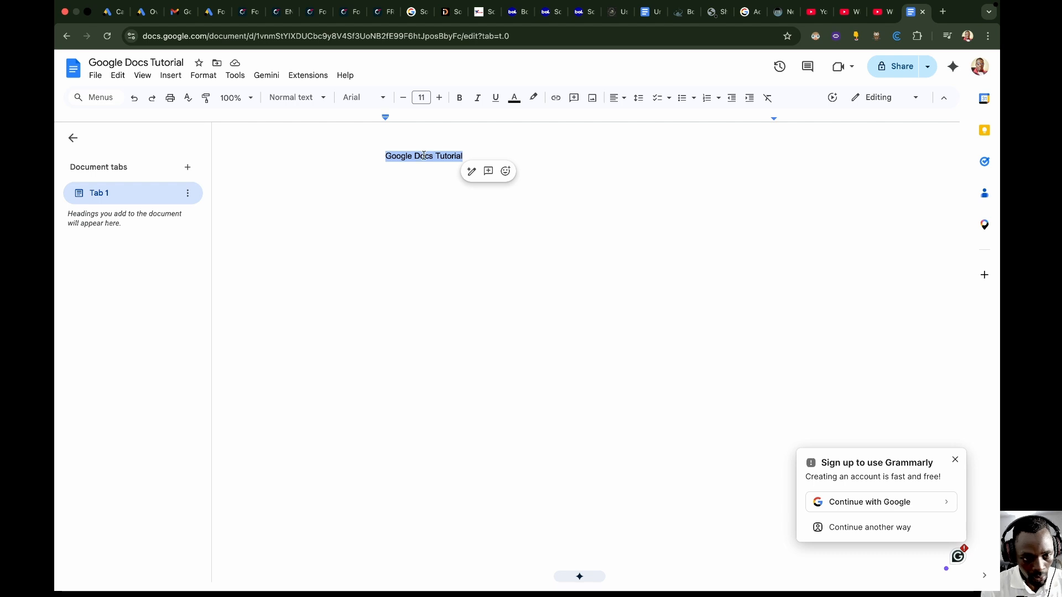
click(157, 62)
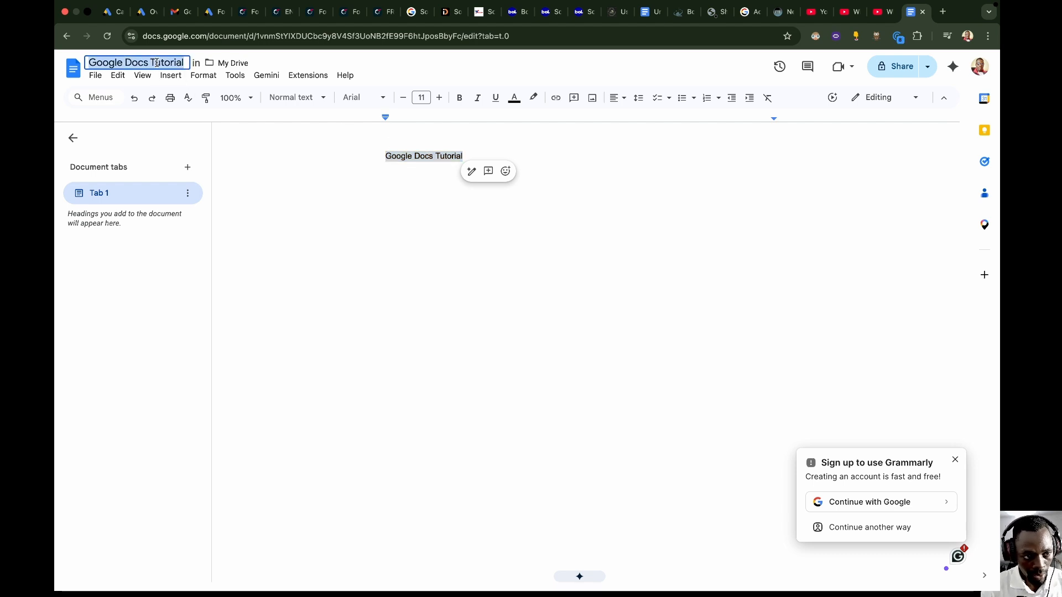
text(Goog)
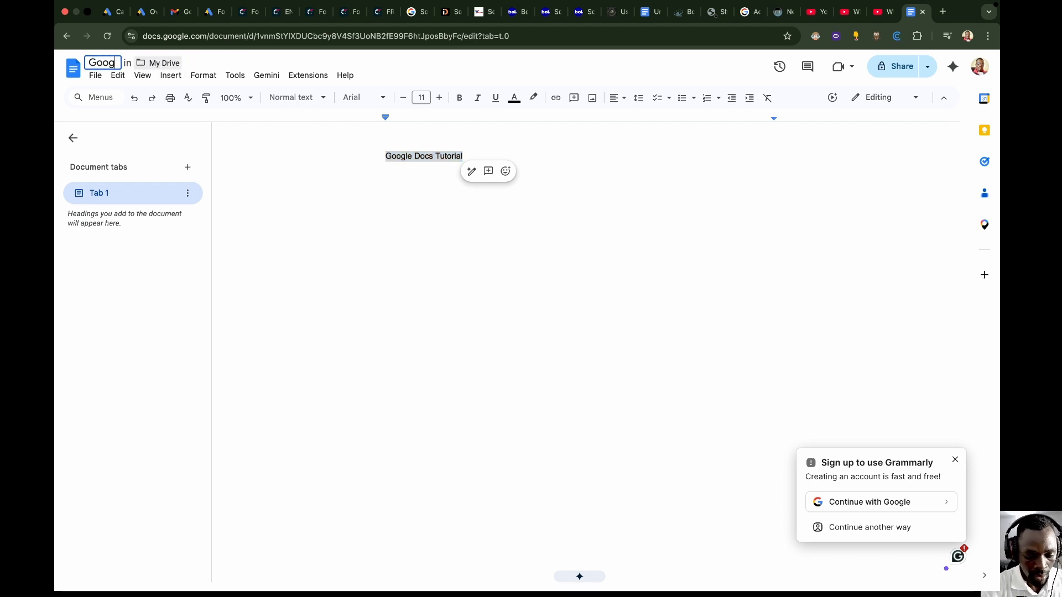
text(le docs tu)
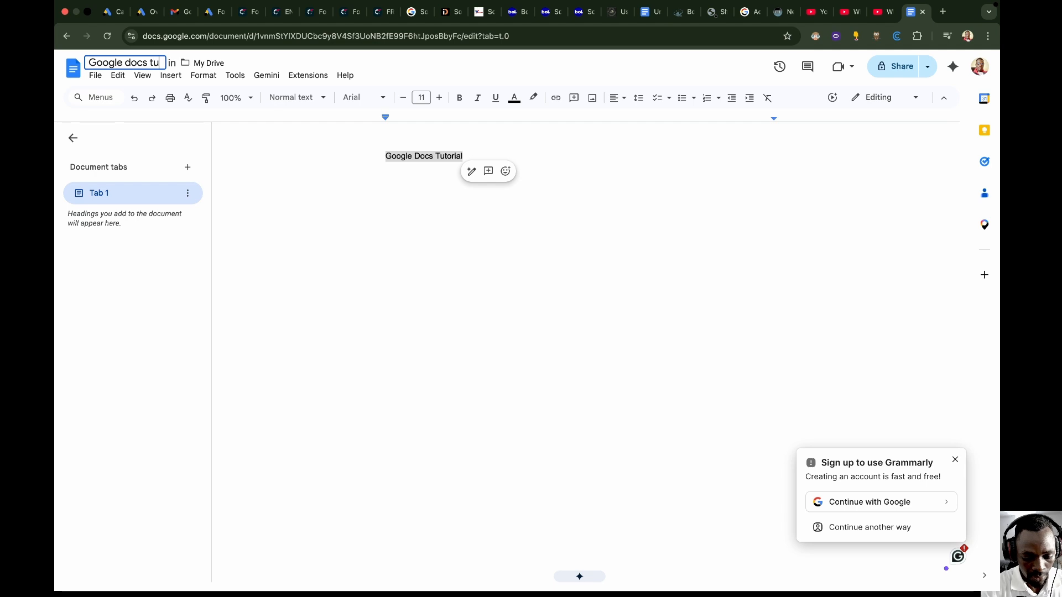
text(torail)
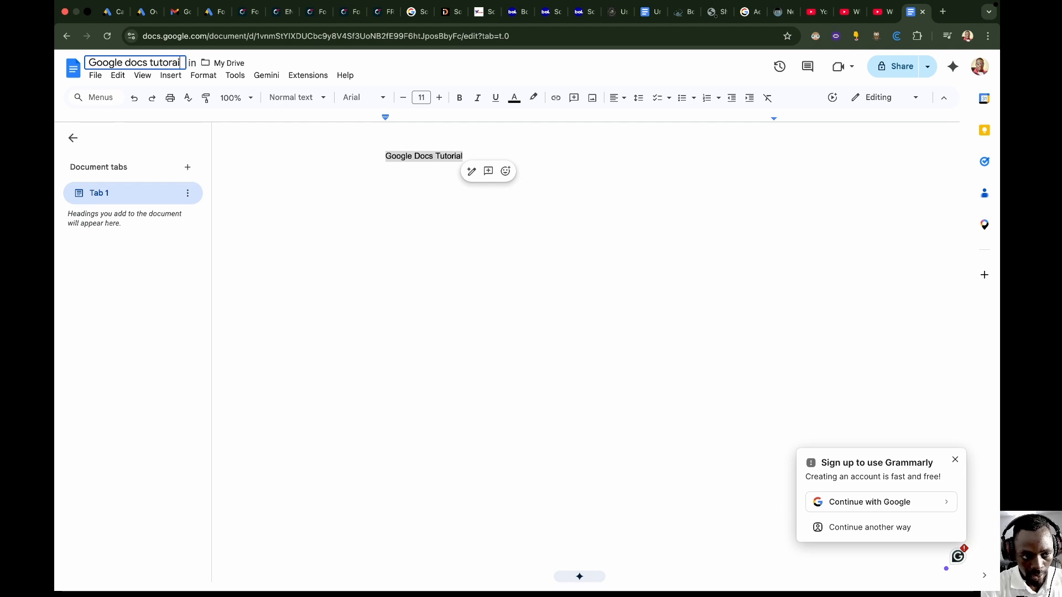
key(BackSpace)
key(BackSpace)
key(BackSpace)
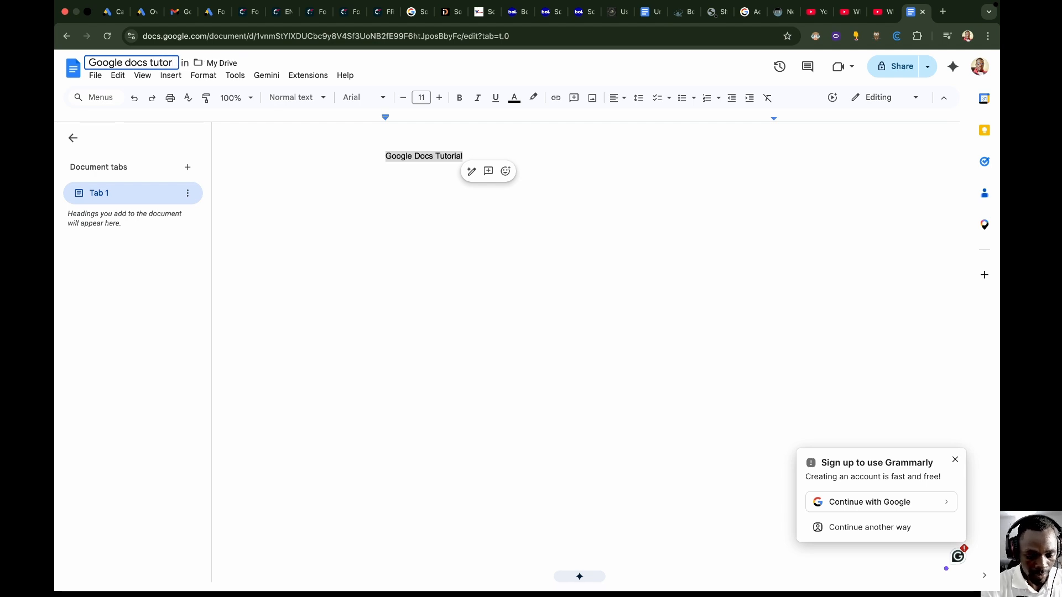
text(ial this year)
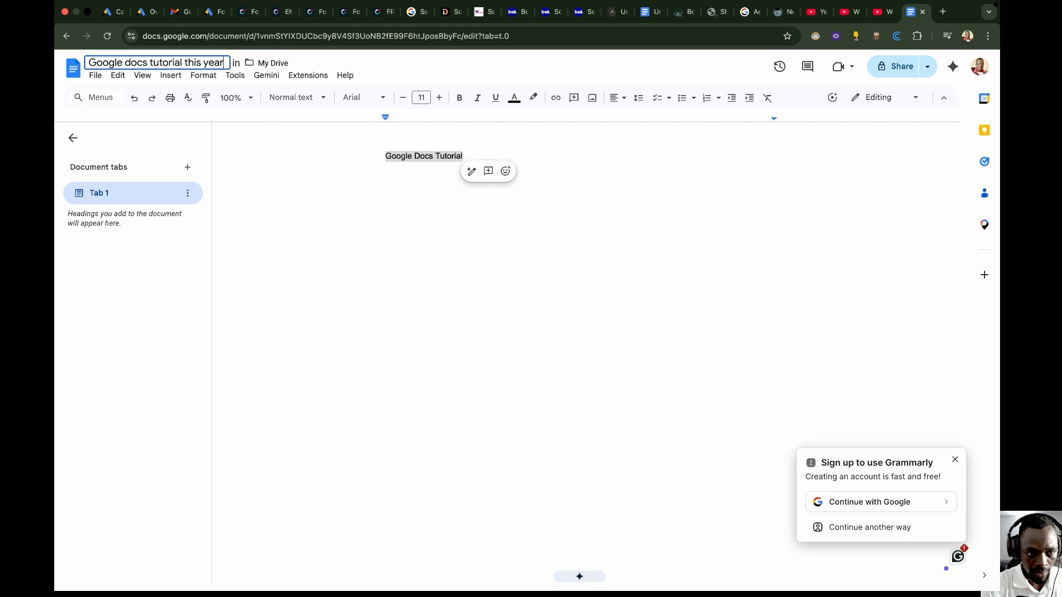
click(442, 150)
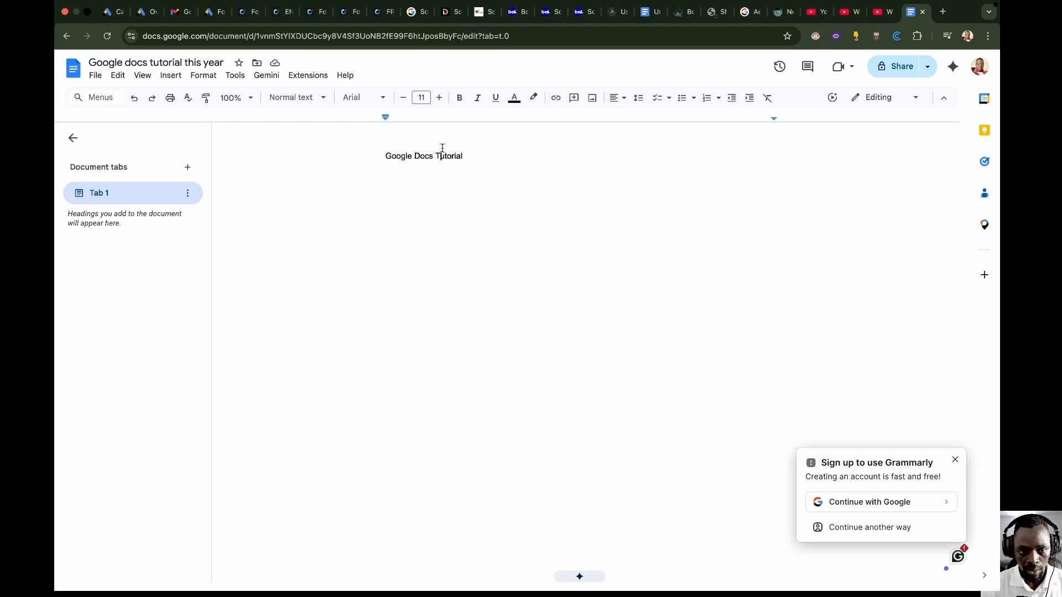
Step: Add a new paragraph below the first line reading "This is a google docs tutorial"
double_click(472, 157)
key(Return)
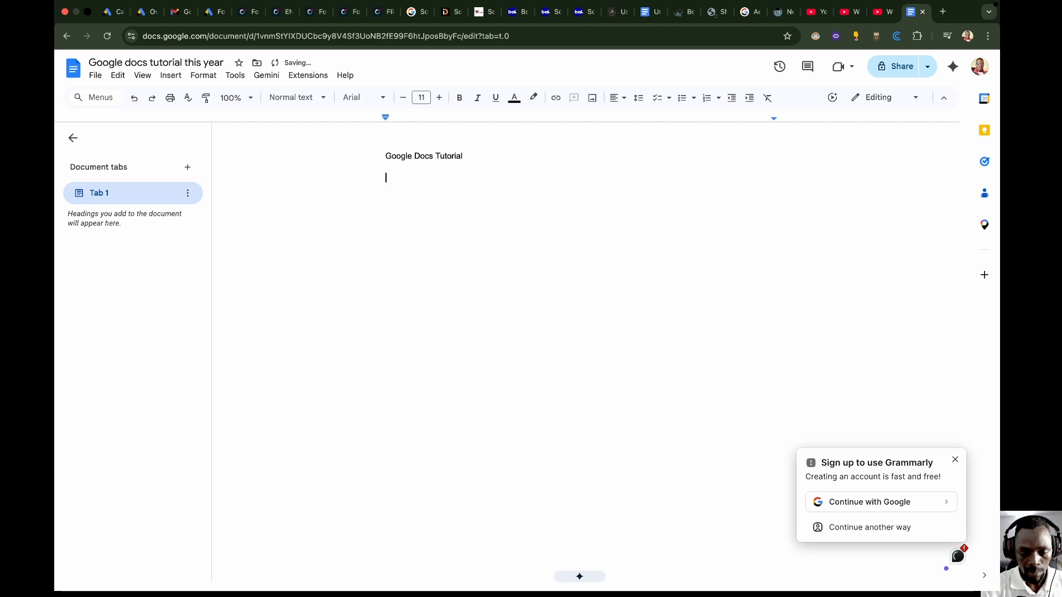
text(T)
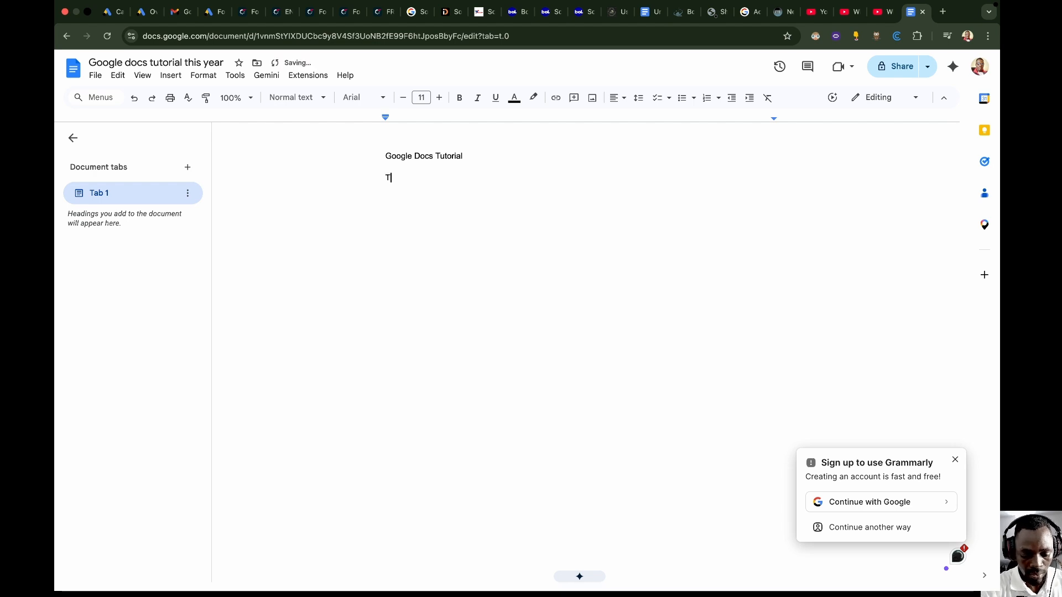
text(his is a g)
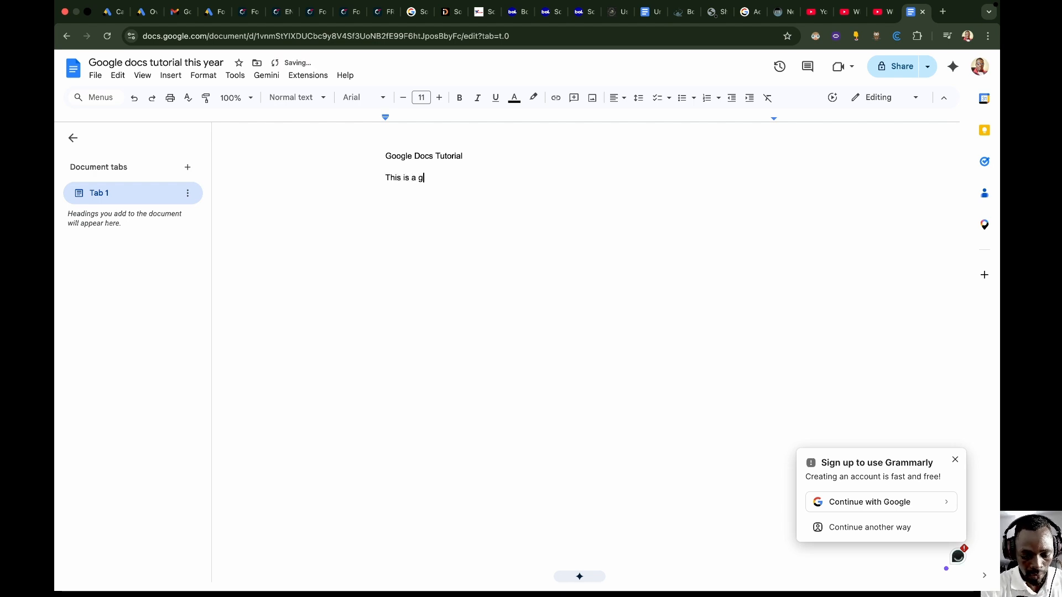
text(oogle docs tutorial)
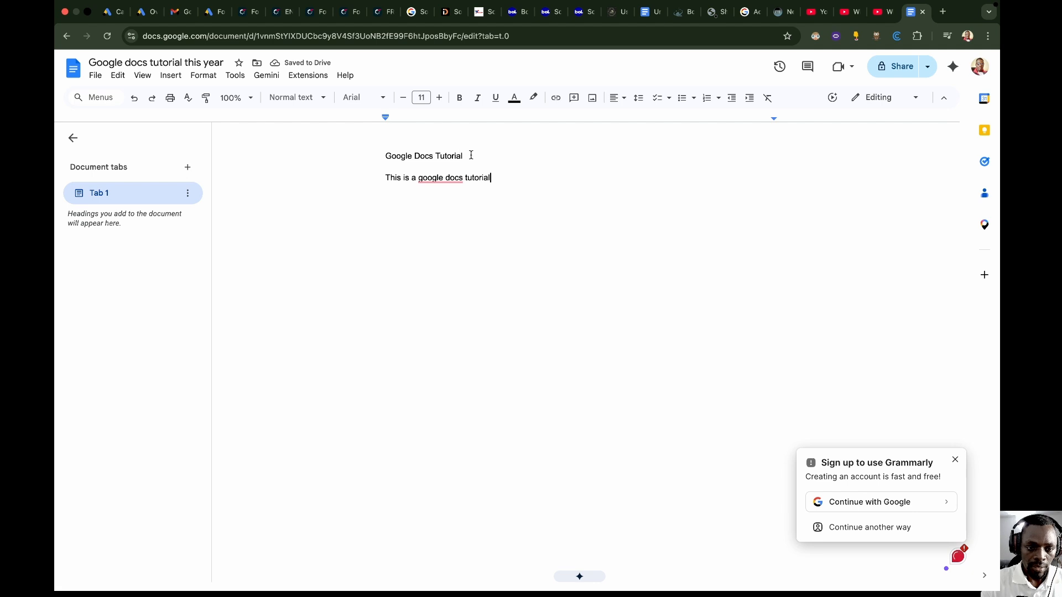
Step: Apply the Heading 1 style to the first line, "Google Docs Tutorial"
drag(470, 155, 383, 155)
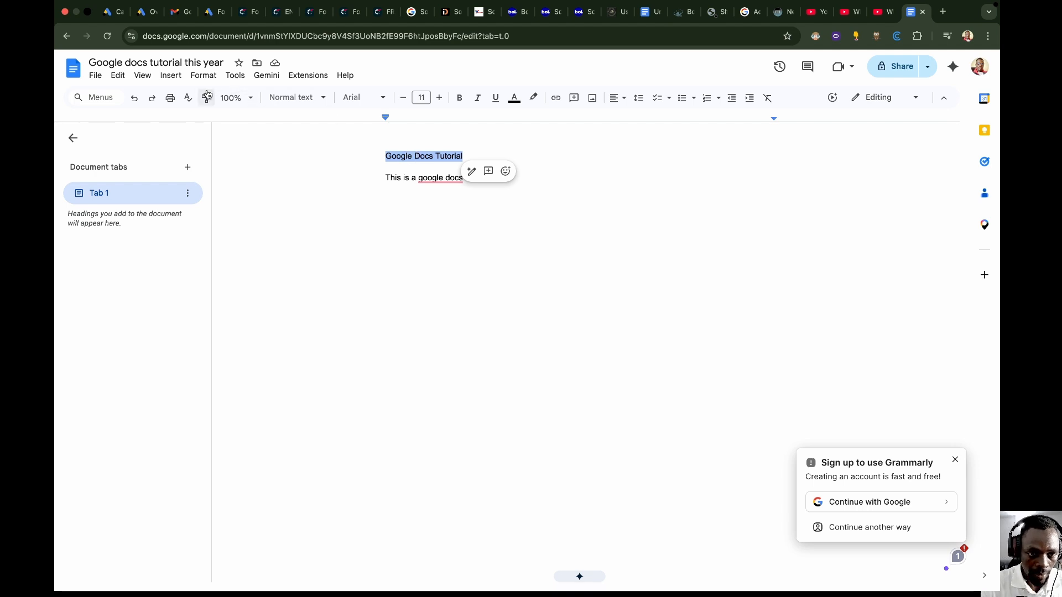
click(317, 99)
mouse_move(335, 207)
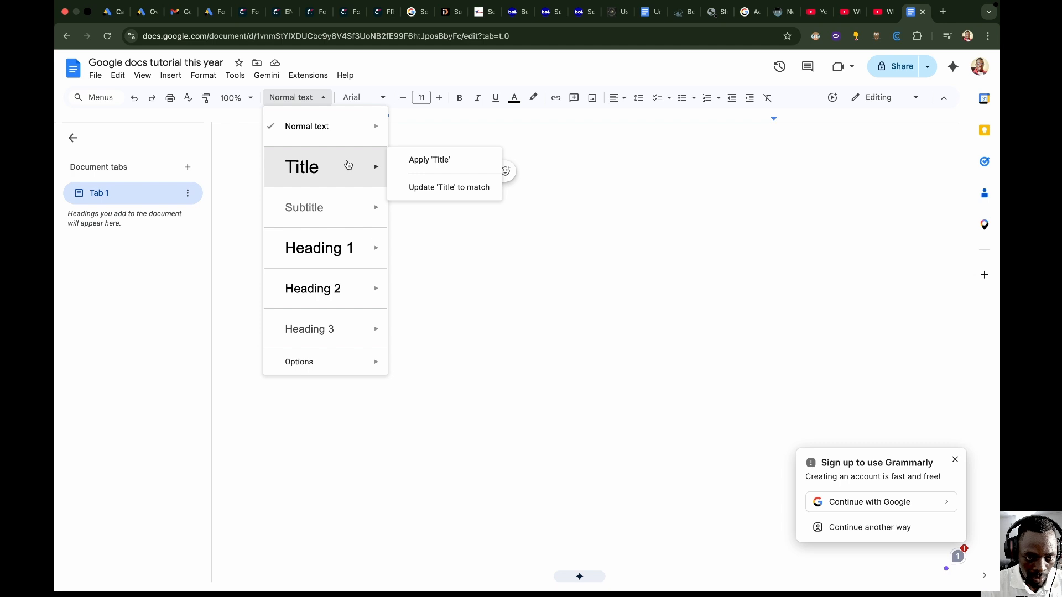
mouse_move(349, 297)
mouse_move(351, 246)
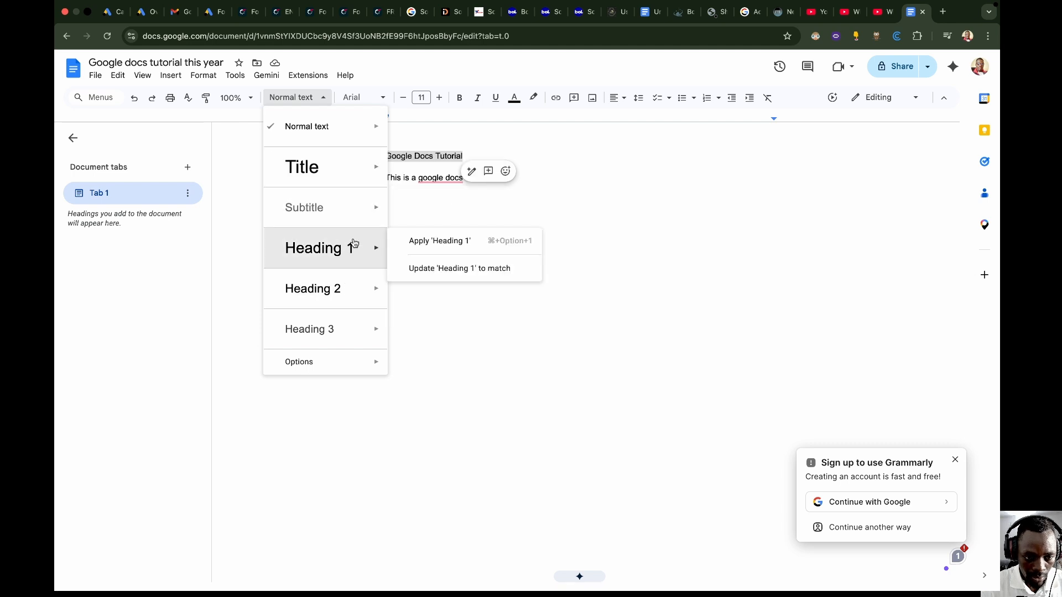
click(459, 238)
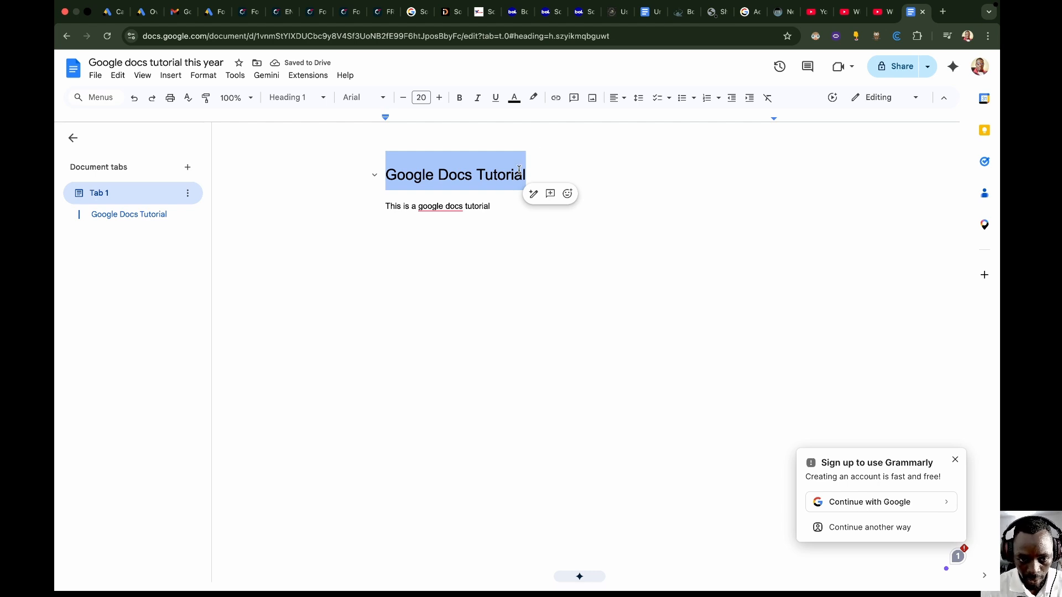
click(575, 164)
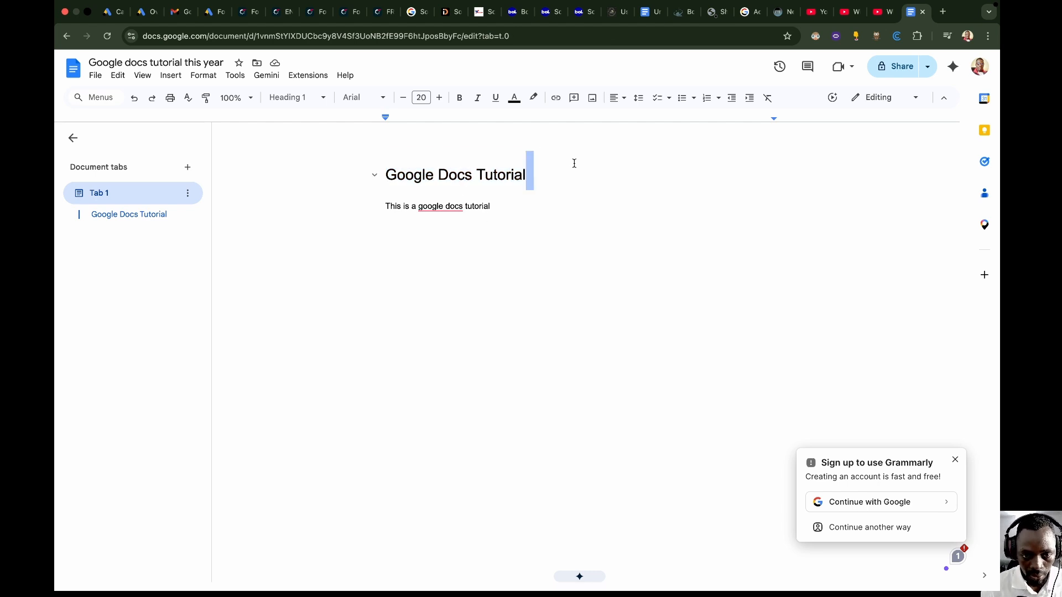
click(478, 177)
click(430, 211)
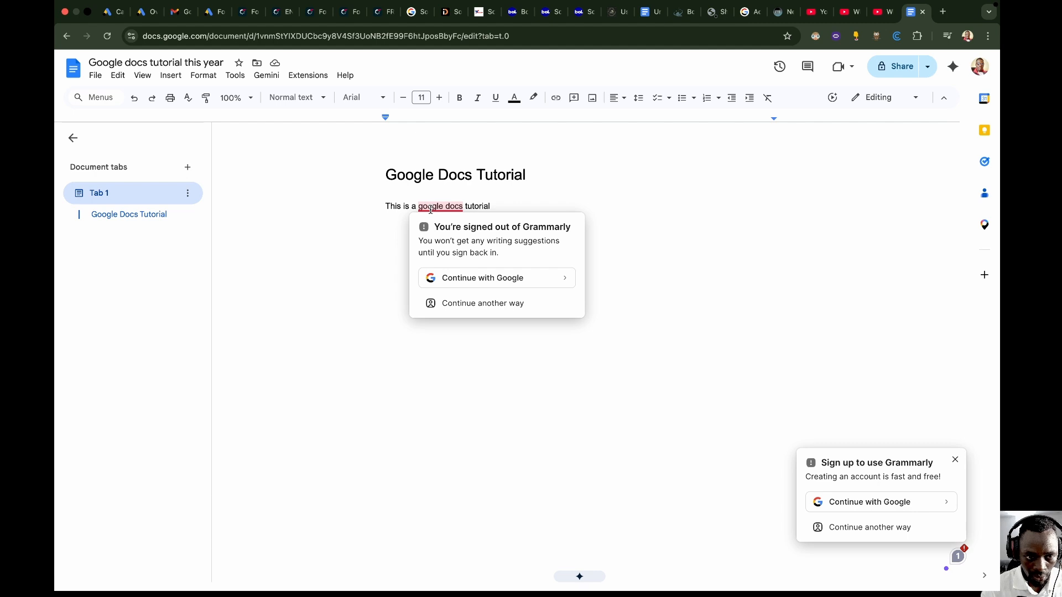
click(448, 177)
triple_click(550, 163)
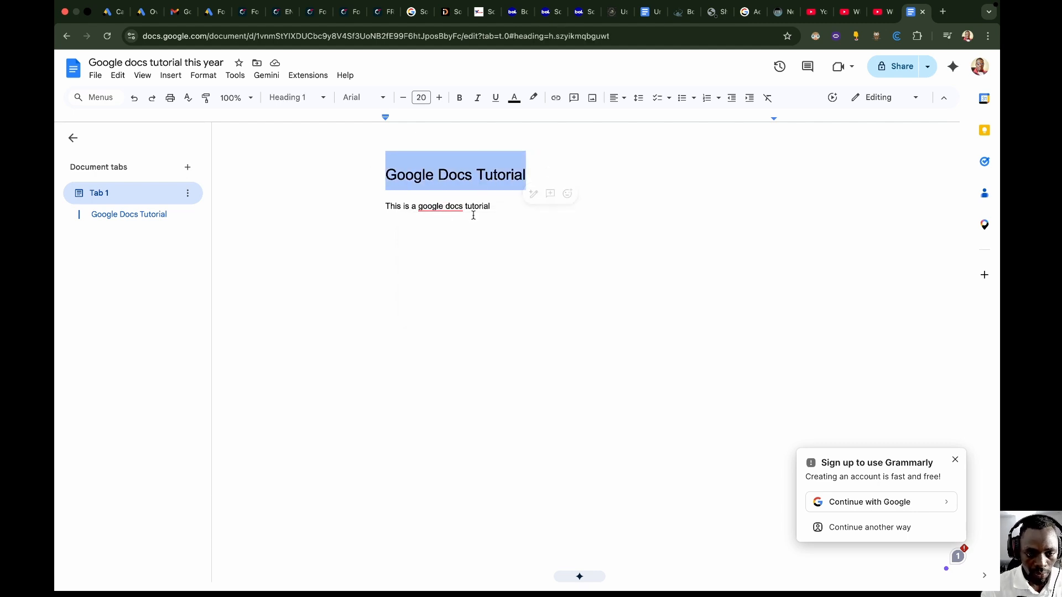
drag(492, 210, 355, 211)
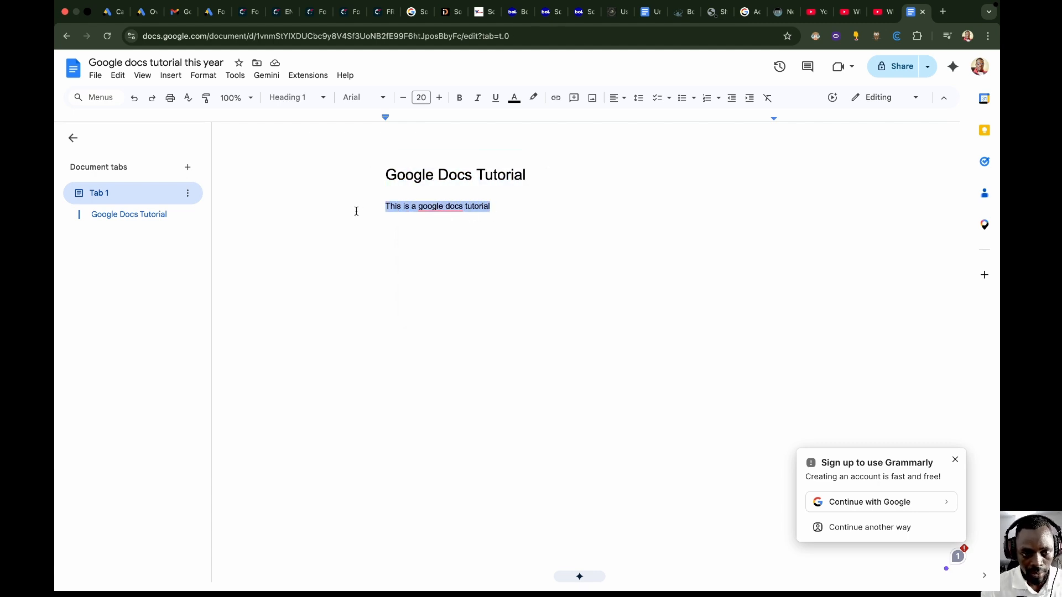
click(503, 202)
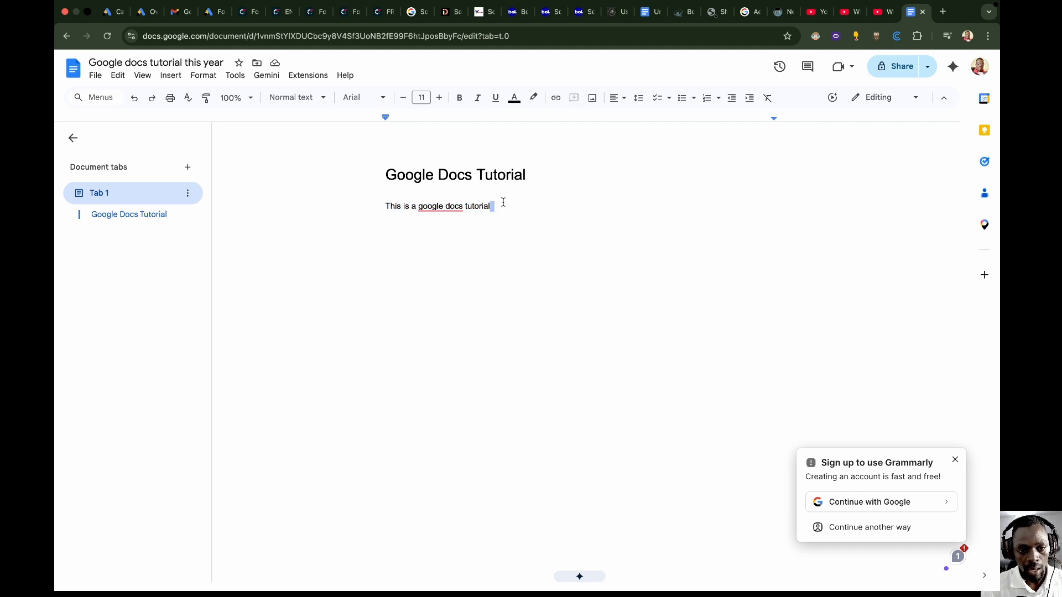
click(523, 174)
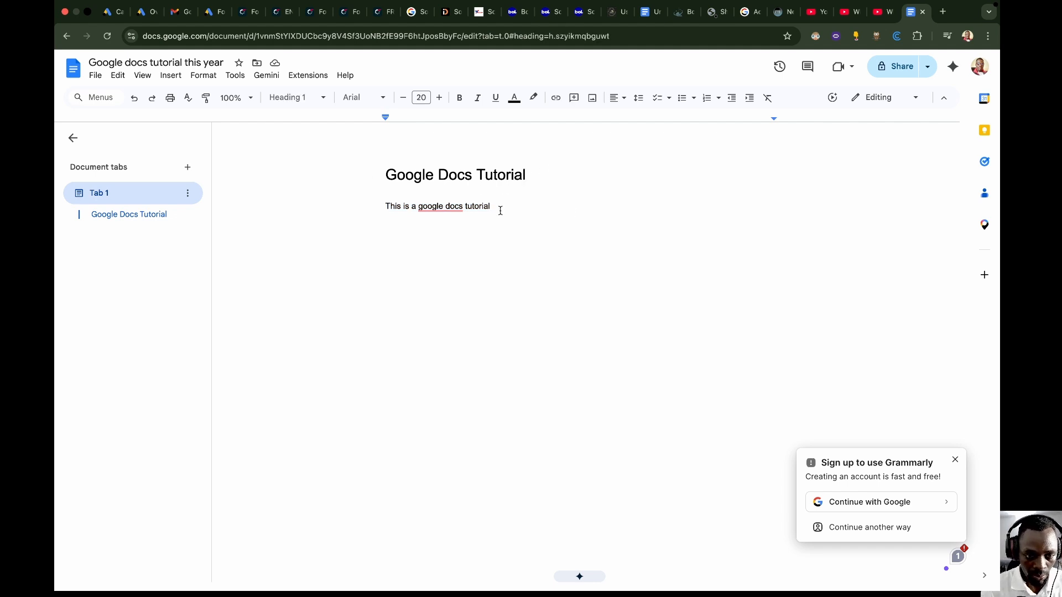
Step: Update the Heading 2 style to match the second line, "This is a google docs tutorial"
drag(500, 211, 380, 206)
click(315, 98)
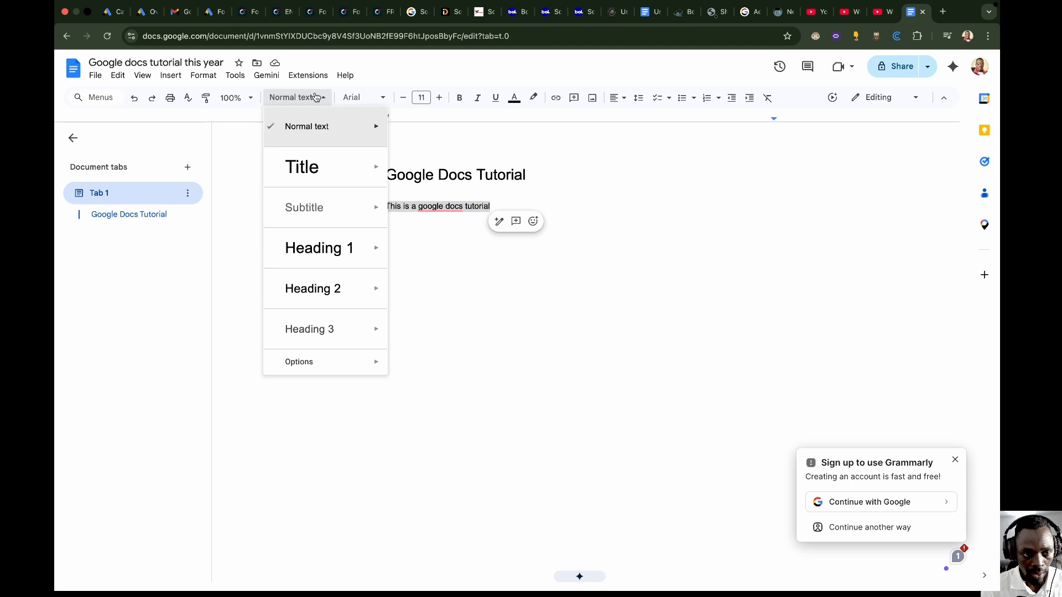
mouse_move(343, 288)
click(463, 306)
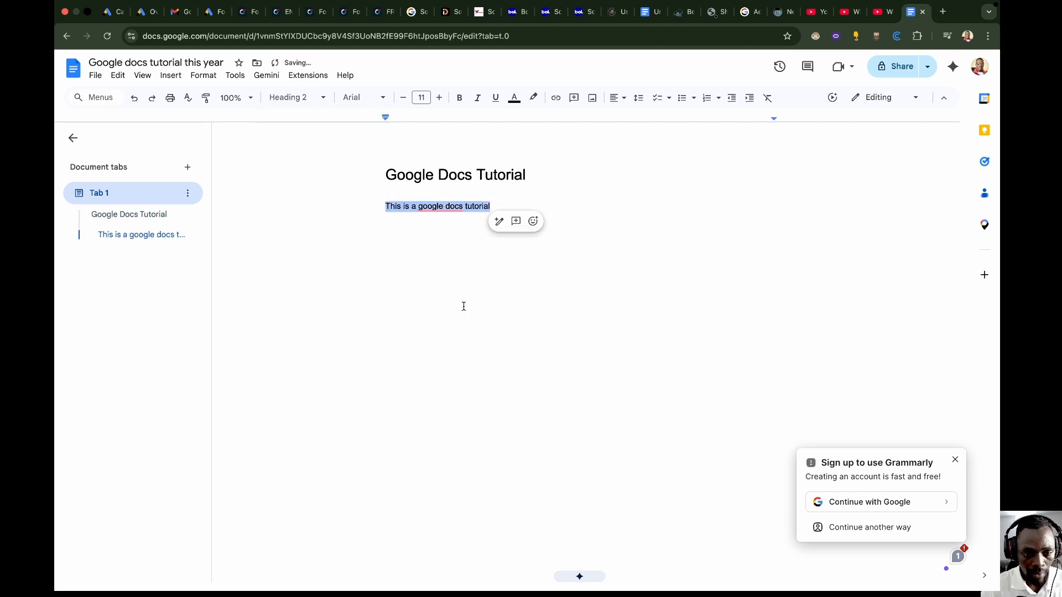
click(340, 199)
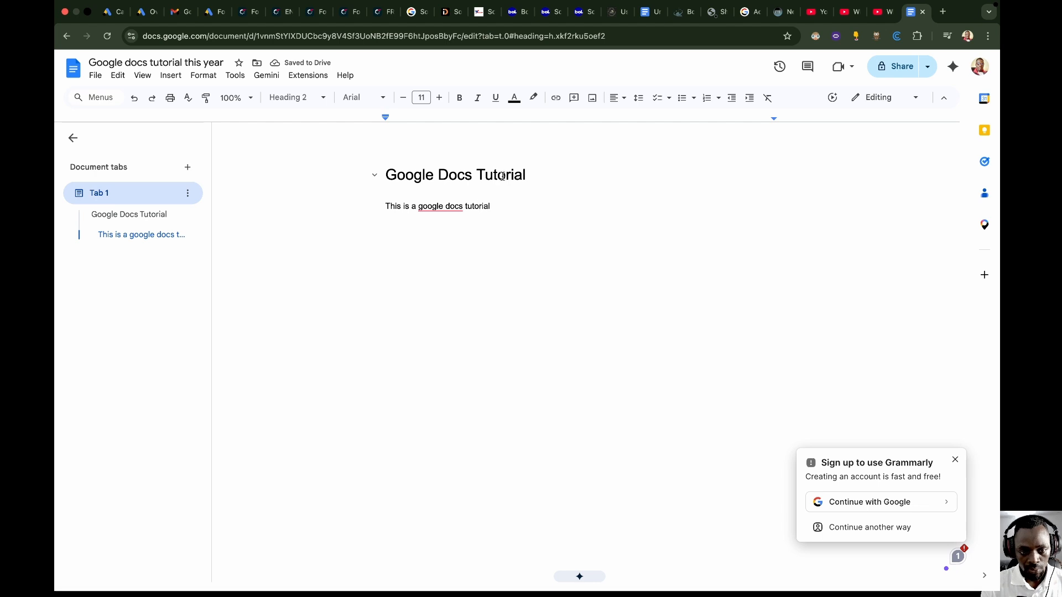
Step: Increase the font size of the "Google Docs Tutorial" heading to 24
triple_click(467, 177)
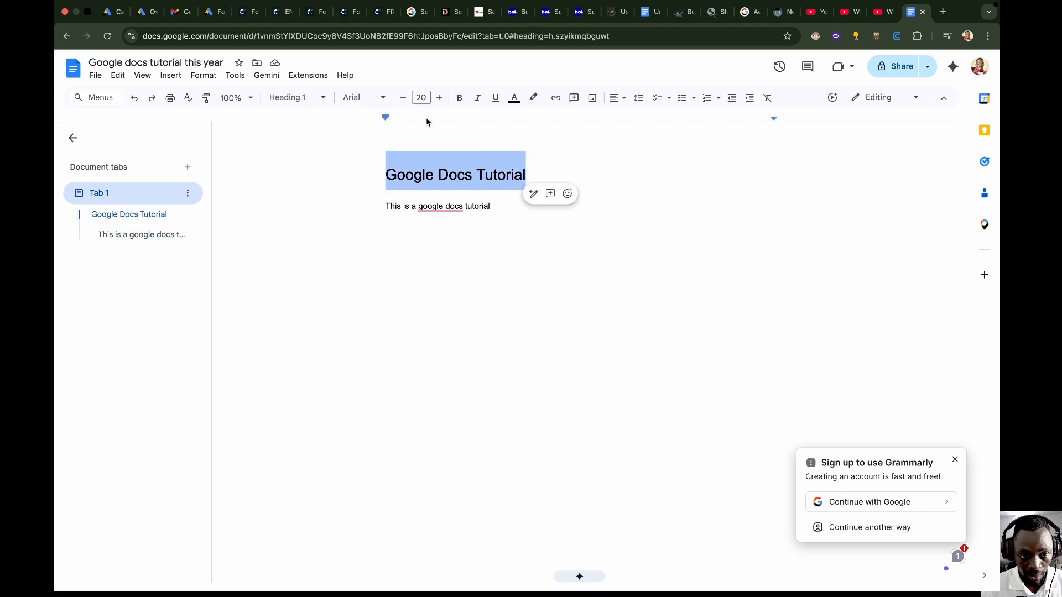
click(439, 98)
click(439, 98)
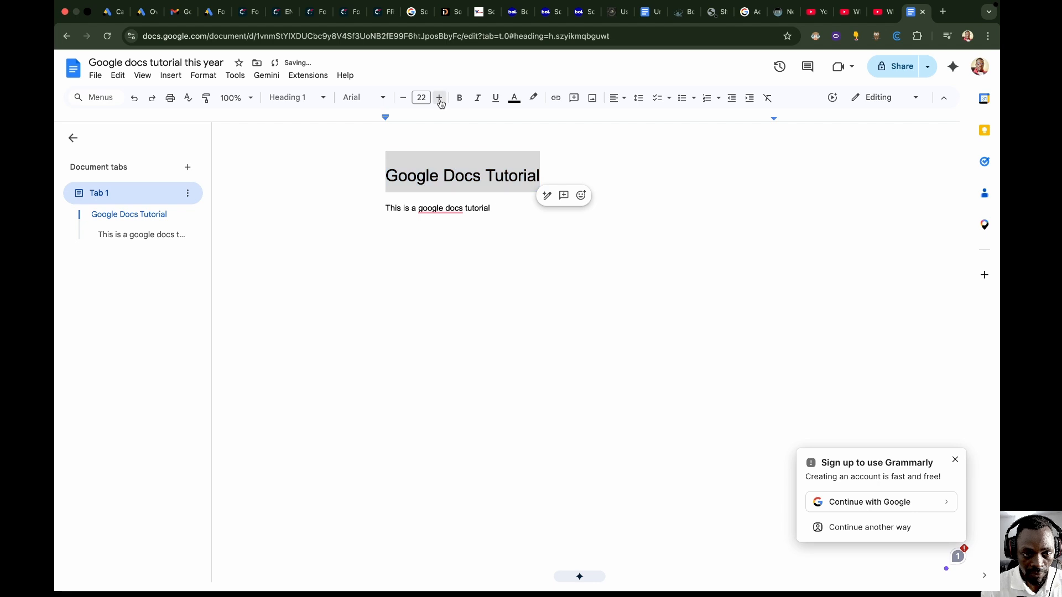
click(439, 98)
click(439, 98)
Step: Increase the font size of the line "This is a google docs tutorial" to 16
click(489, 209)
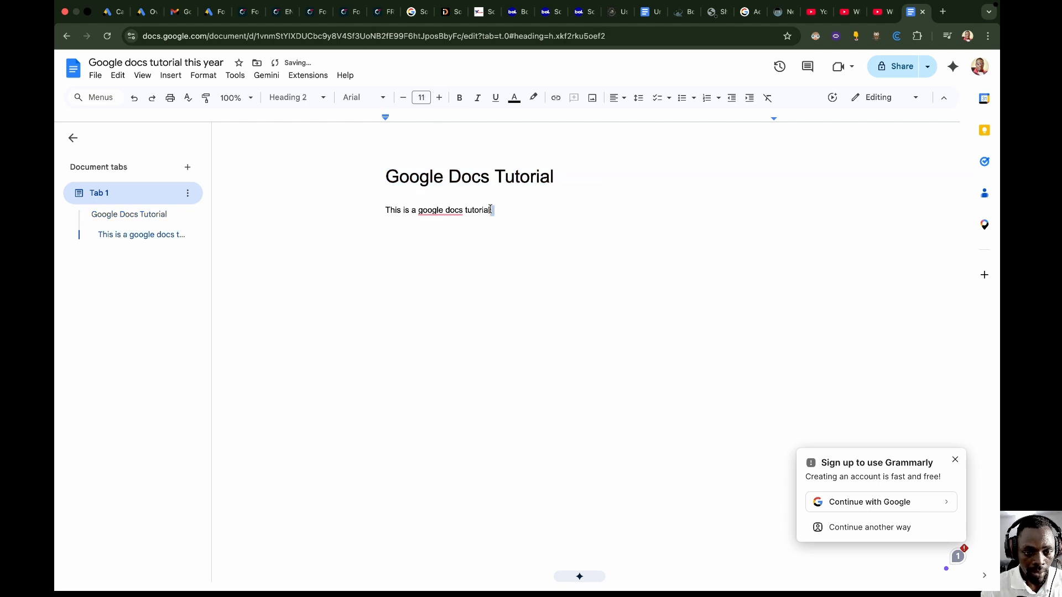
drag(501, 212, 386, 212)
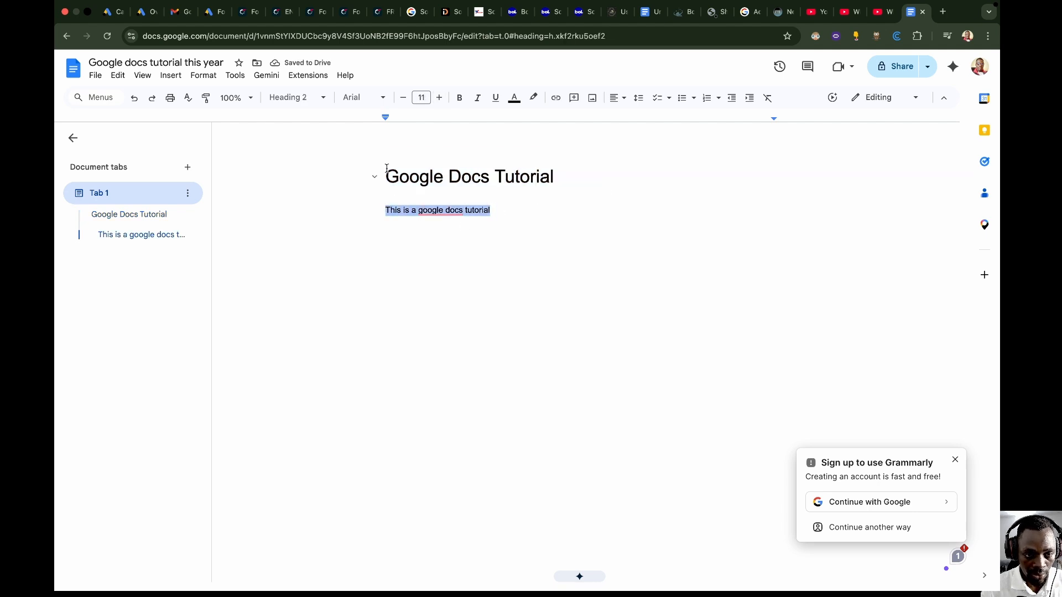
click(438, 98)
click(438, 98)
click(439, 98)
click(438, 97)
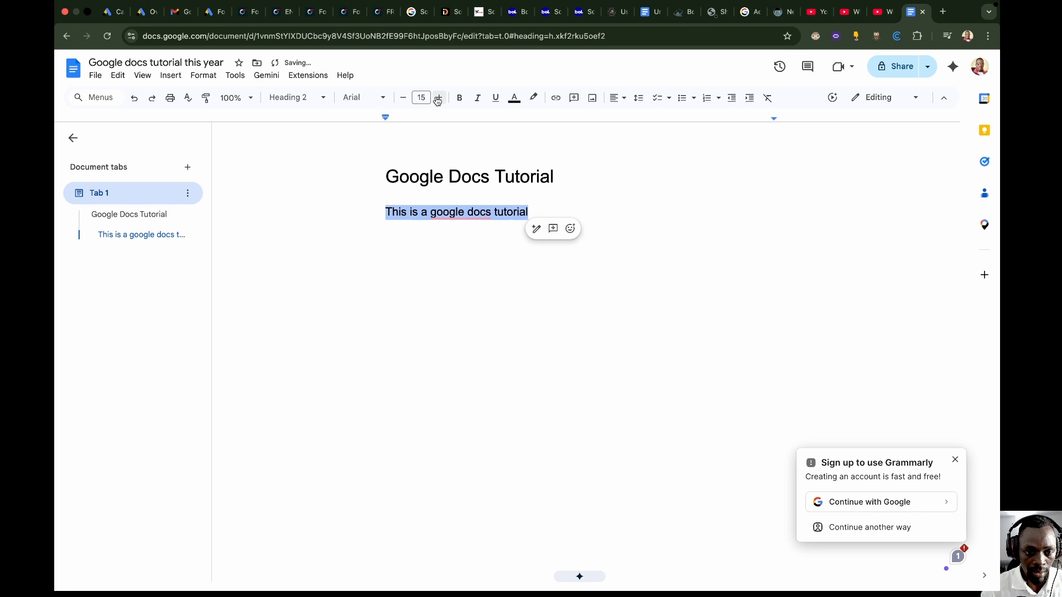
click(438, 98)
Step: Add a new paragraph below the second line reading "This is normal text"
click(541, 212)
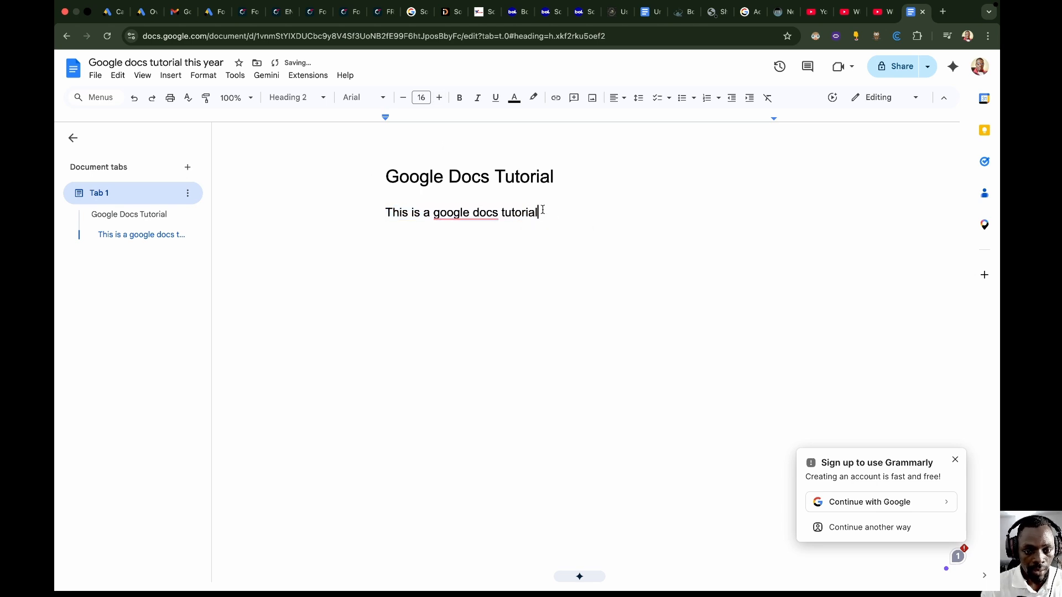
key(Return)
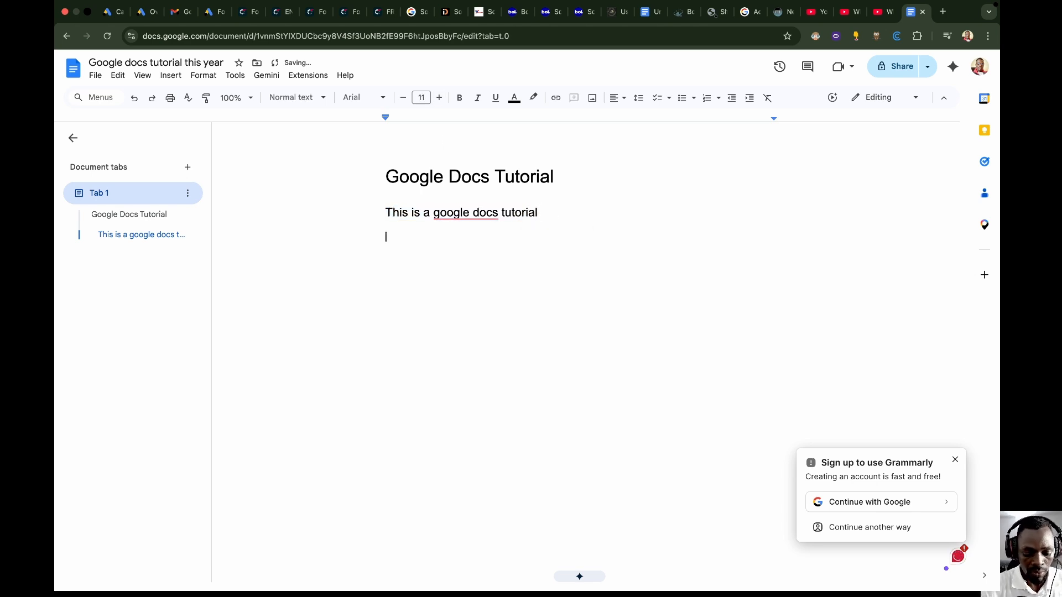
text(This is n)
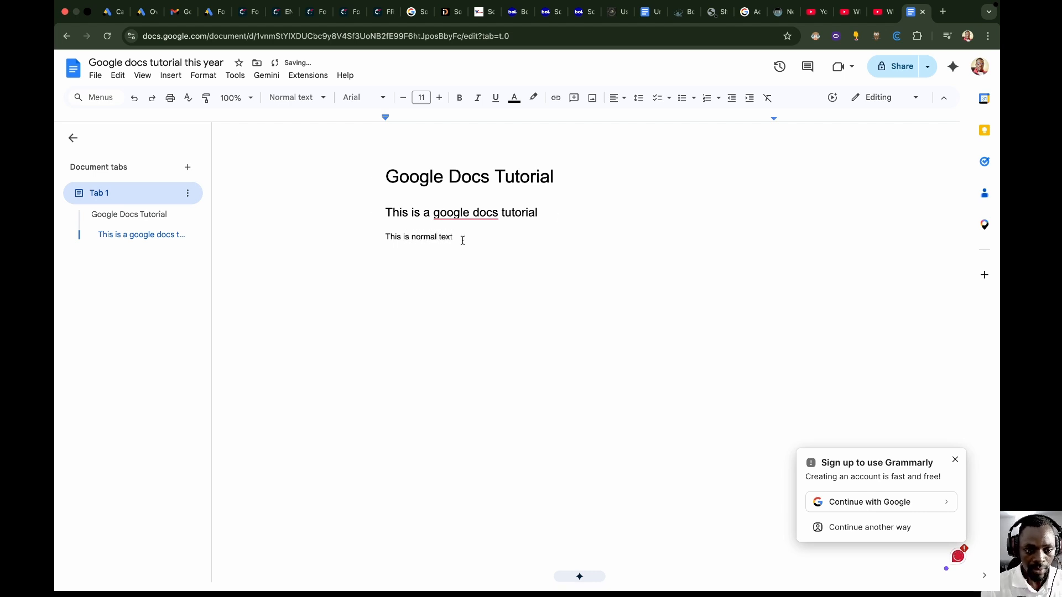
text(ormal text)
Step: Use the document outline to jump back and forth between the Heading 1 and Heading 2 lines
drag(487, 251, 371, 157)
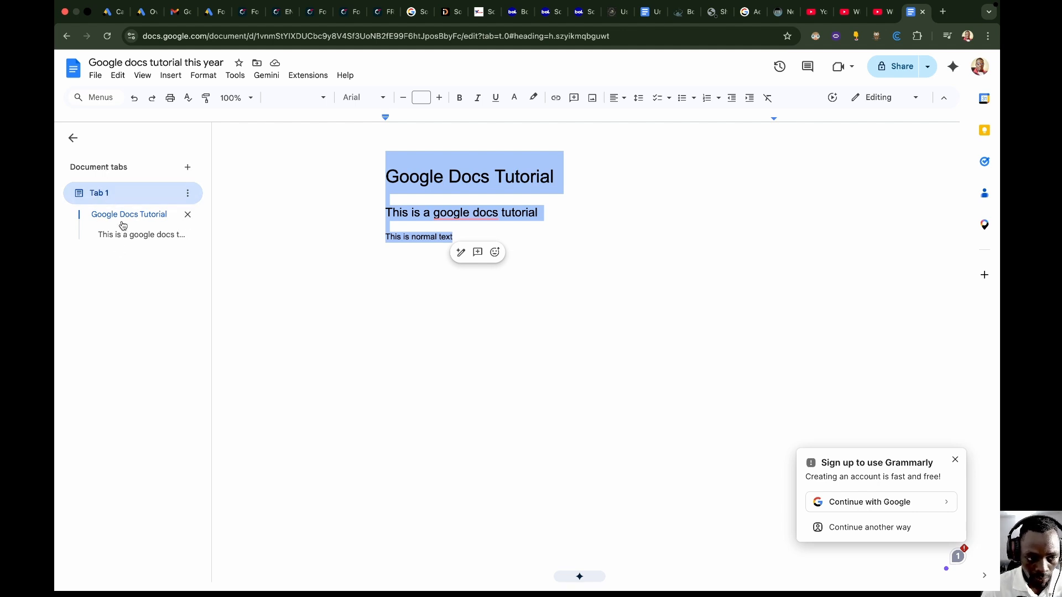
click(155, 237)
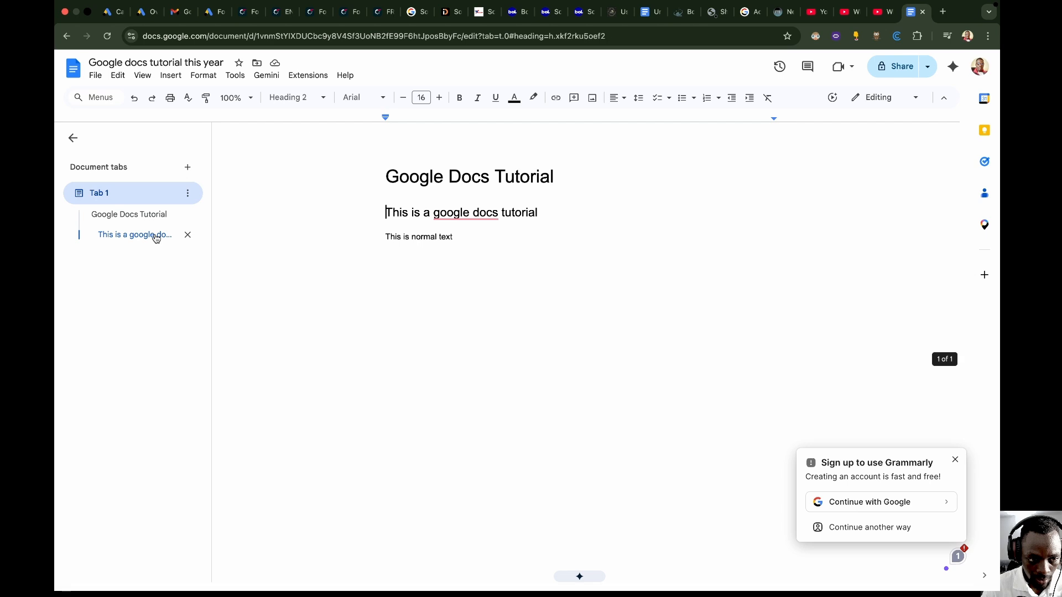
click(131, 214)
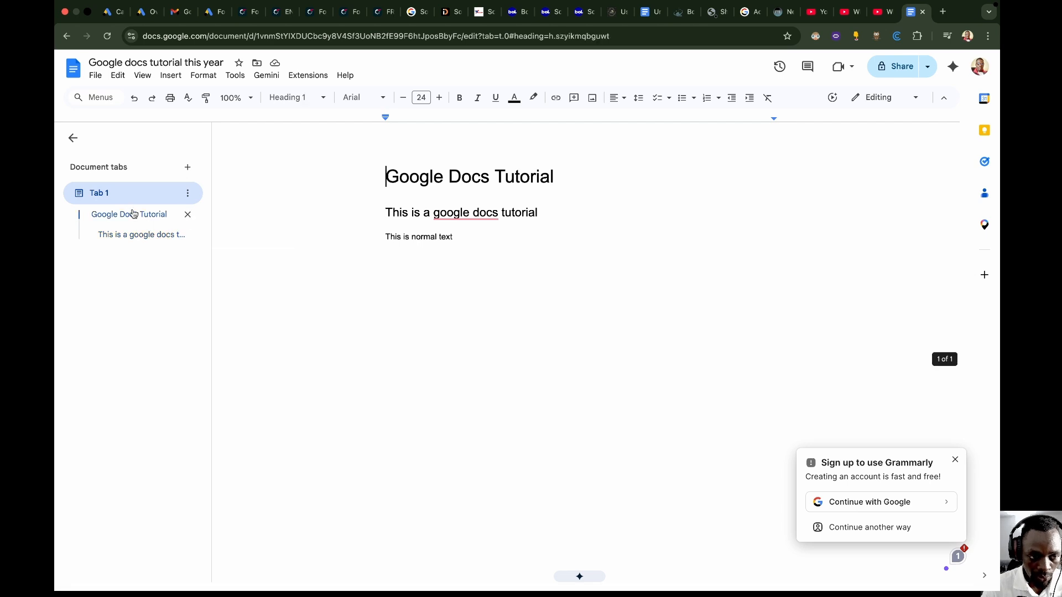
click(139, 234)
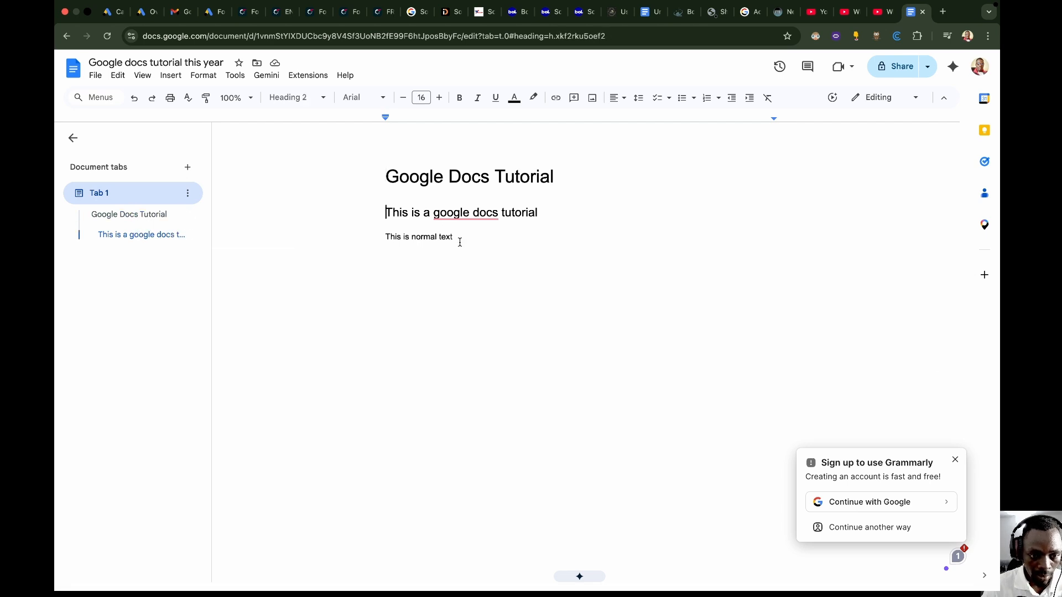
Step: Apply the Heading 3 style to the line "This is normal text"
drag(457, 236, 386, 234)
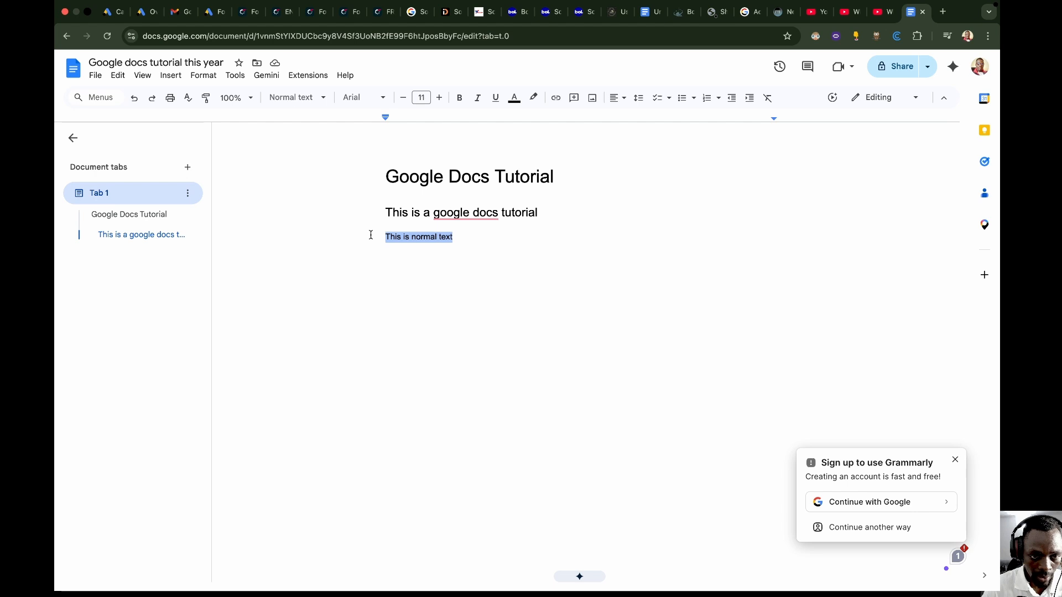
click(317, 97)
mouse_move(339, 332)
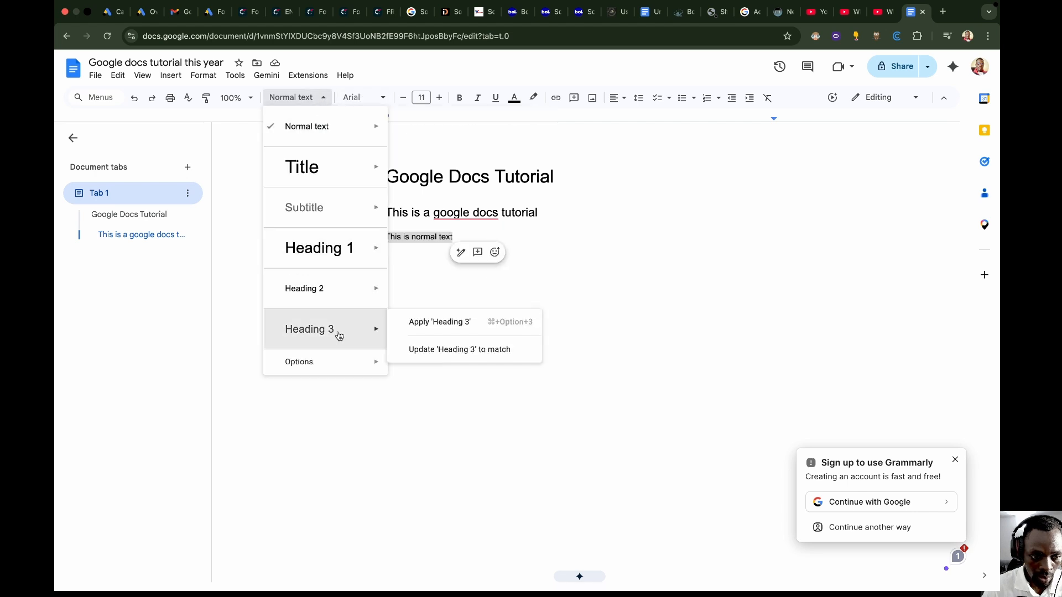
click(433, 322)
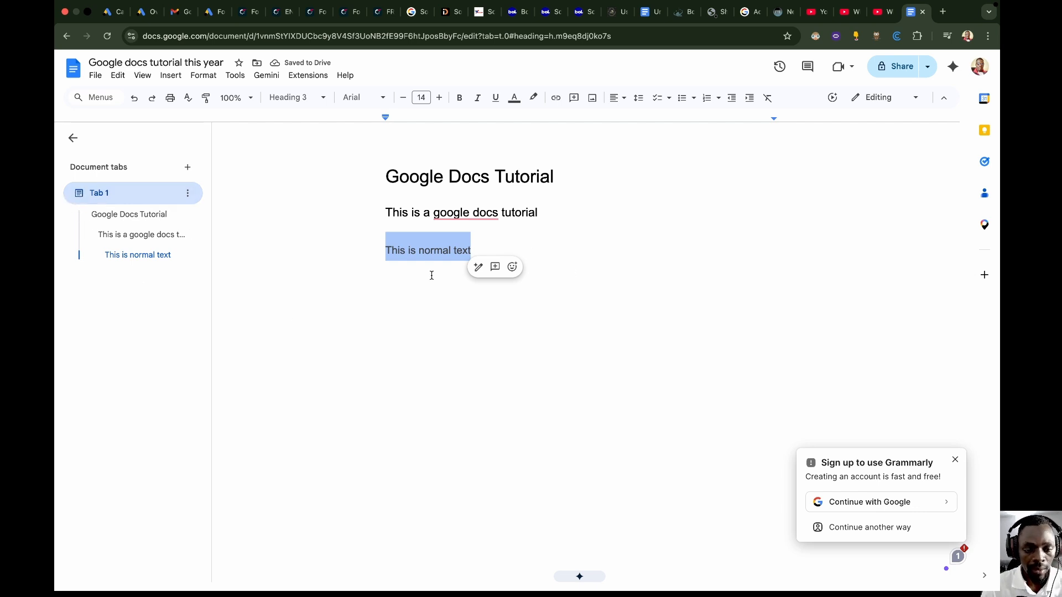
click(396, 285)
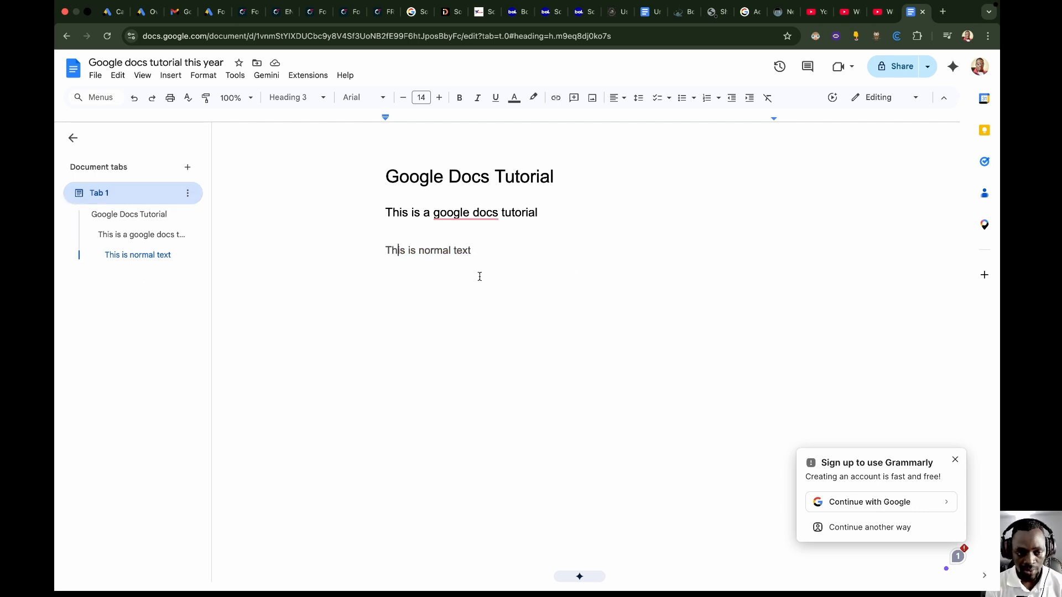
Step: Go to "Google Docs Tutorial" and "This is a google docs tutorial" from the outline, and highlight all three lines for review
click(139, 215)
click(135, 234)
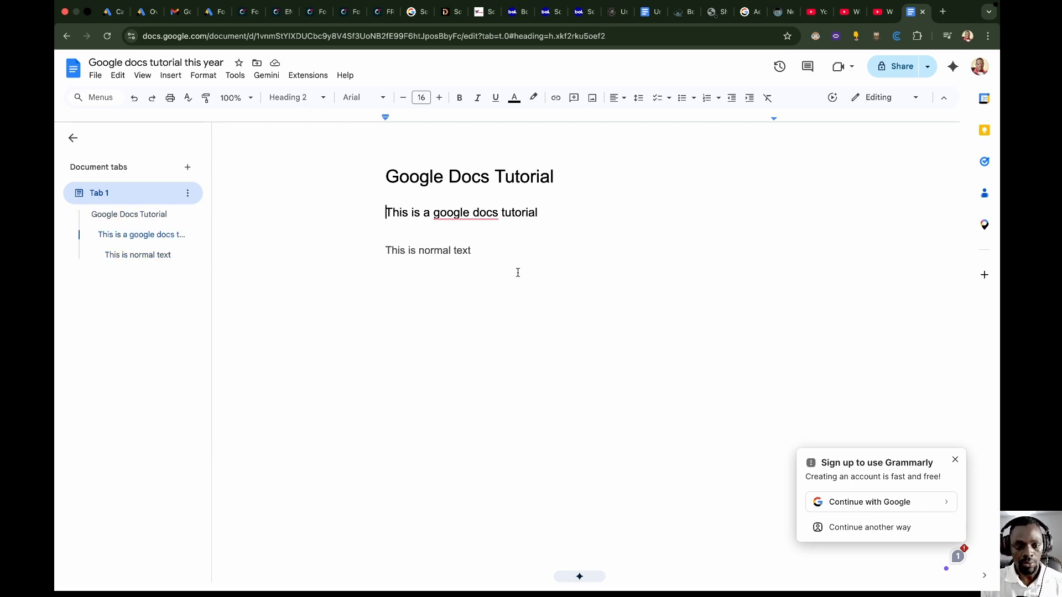
drag(518, 272, 384, 174)
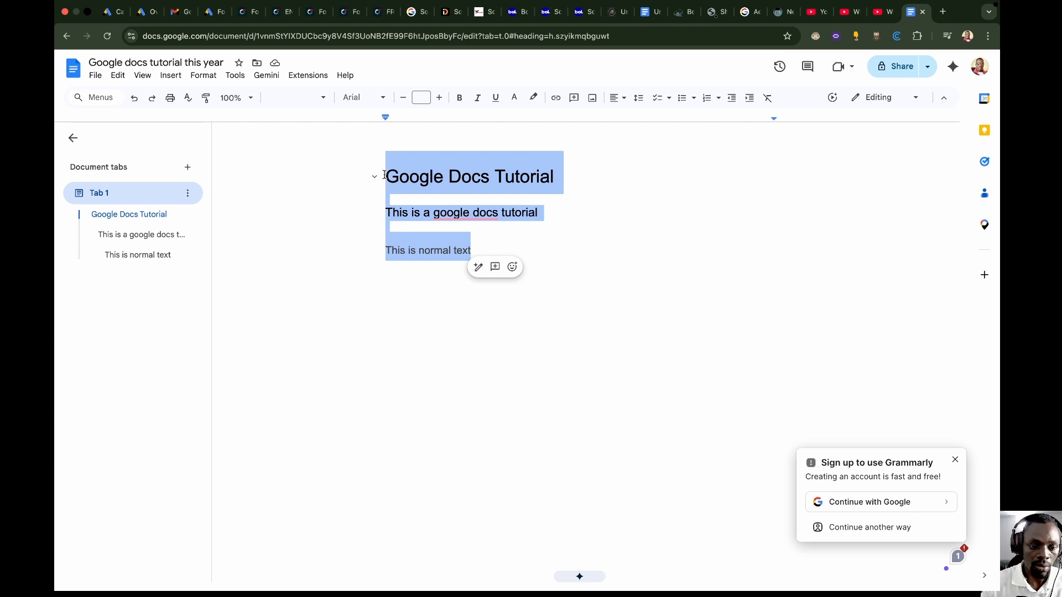
click(490, 249)
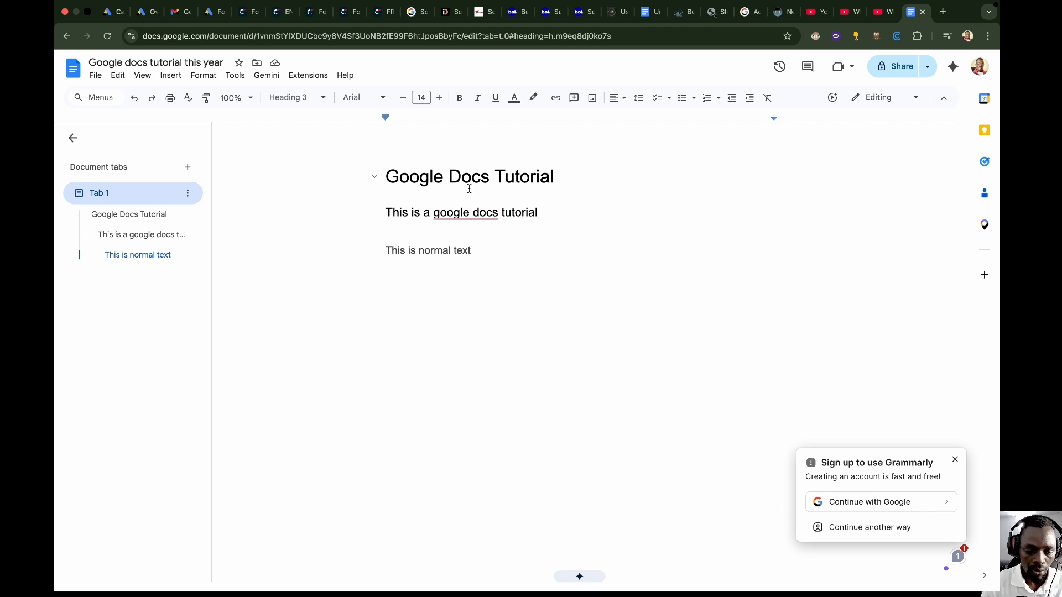
click(382, 251)
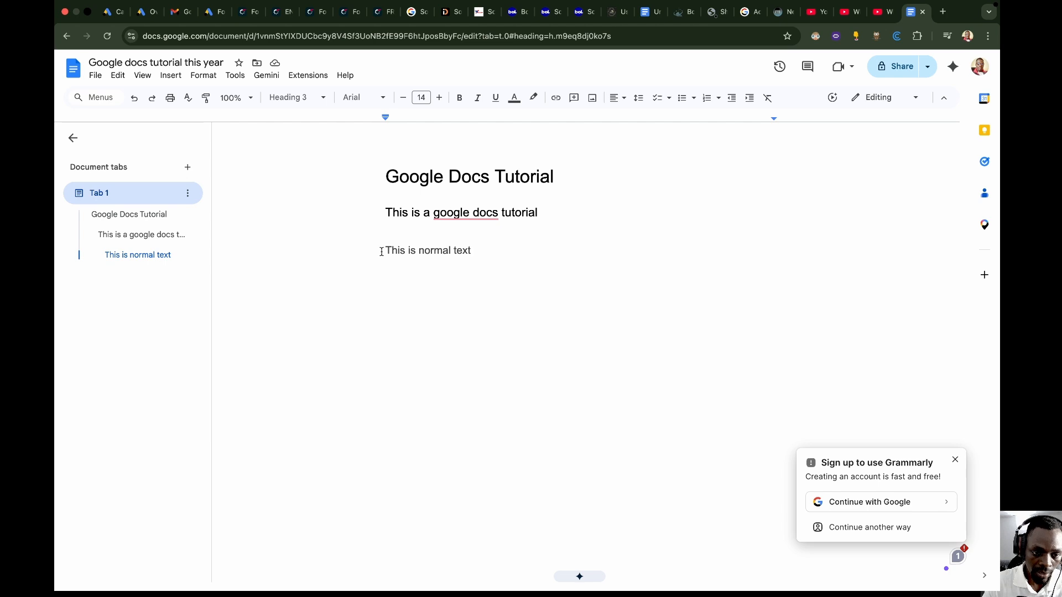
drag(406, 251, 474, 252)
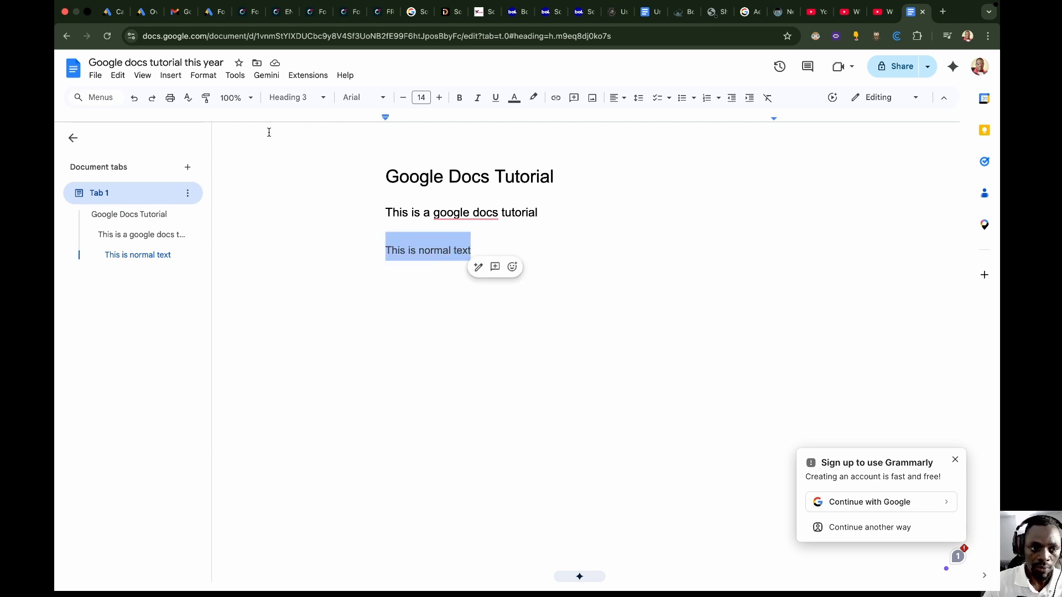
click(178, 77)
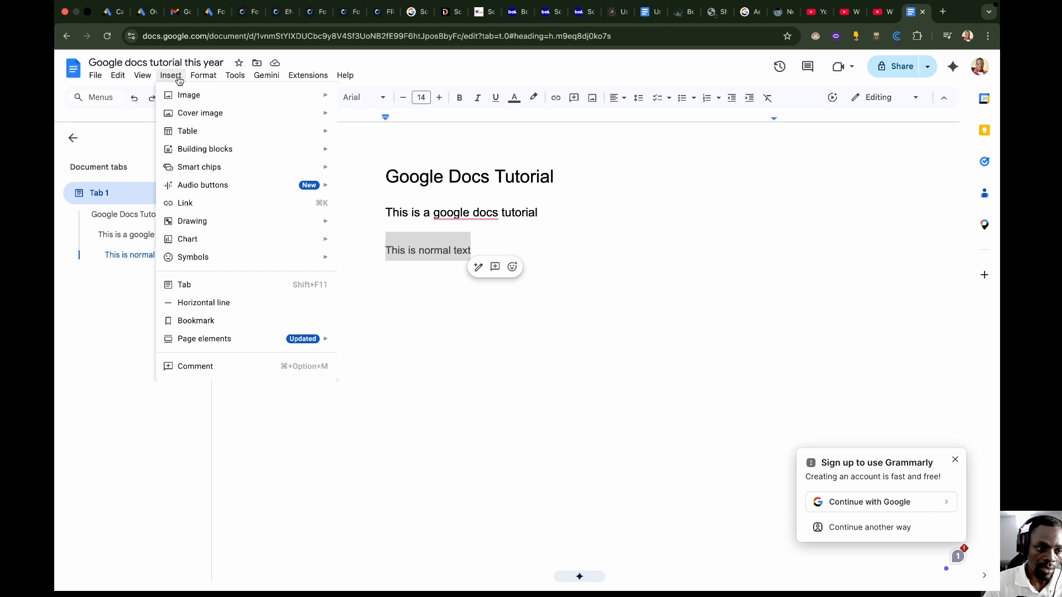
click(188, 203)
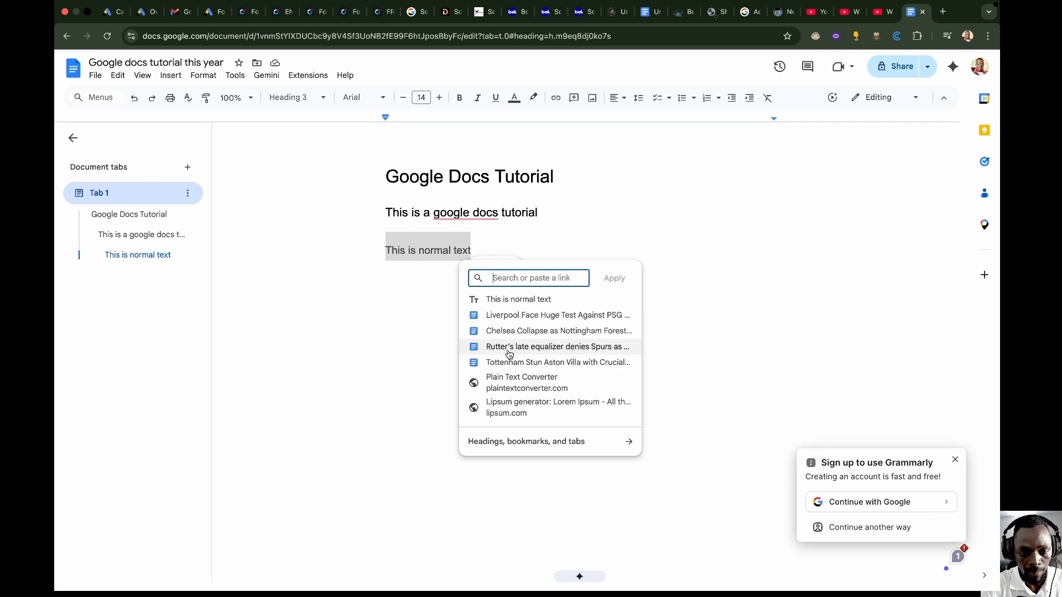
text(owte)
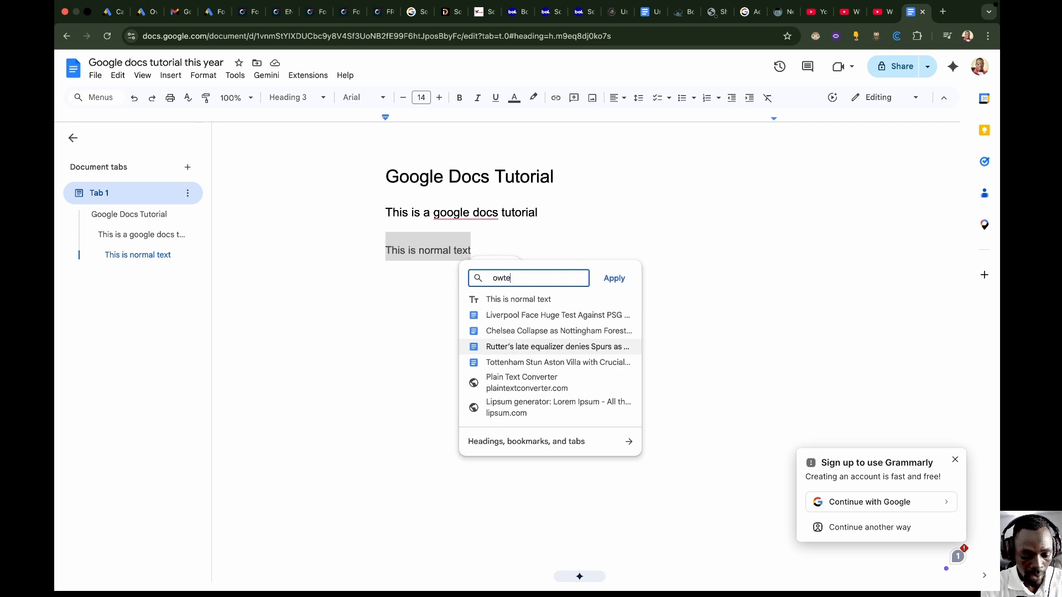
text(chsolu)
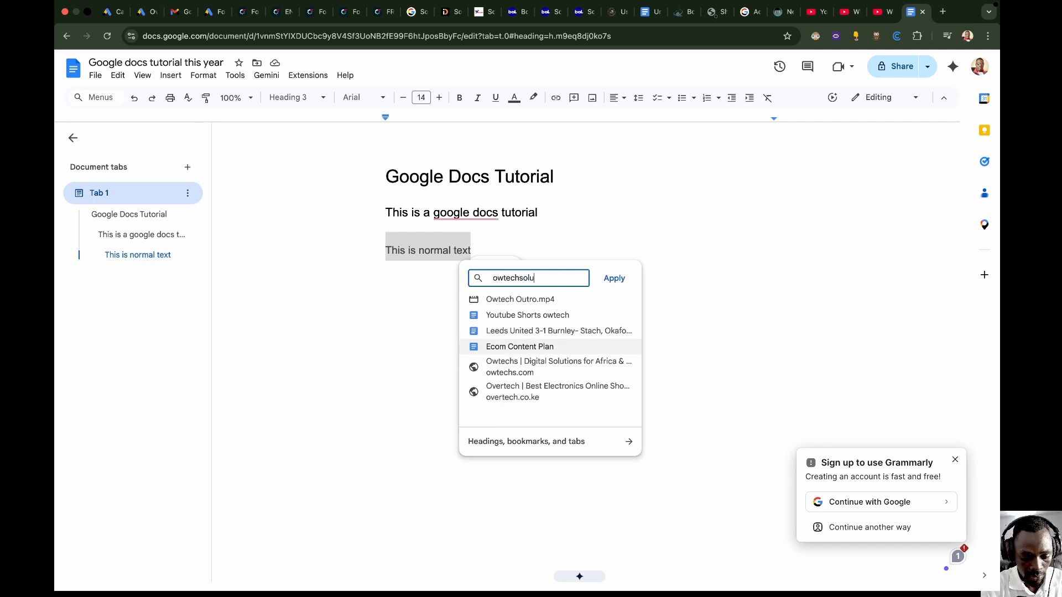
text(tions.com)
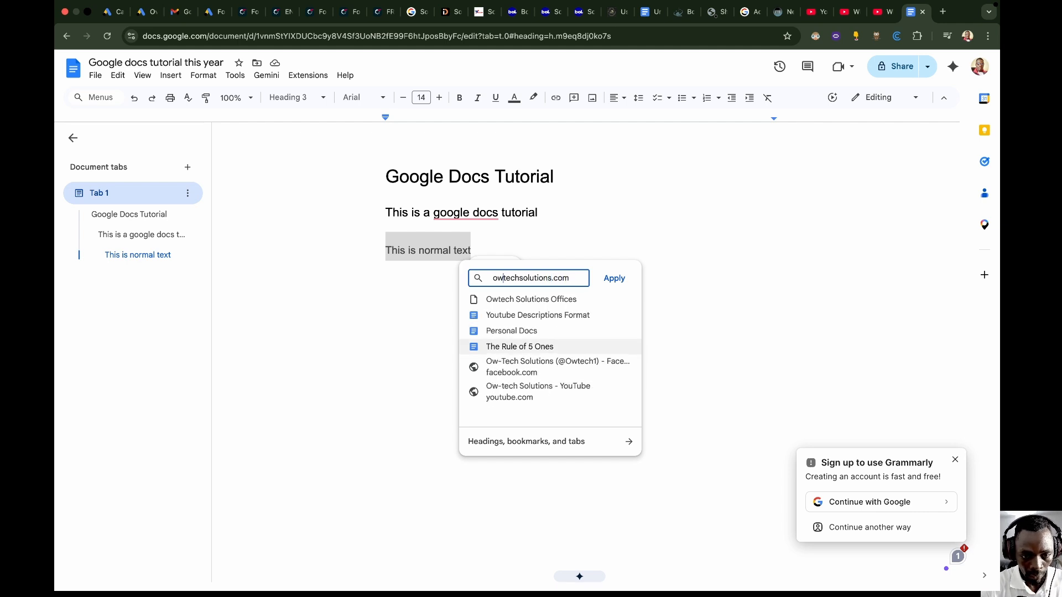
text(www.)
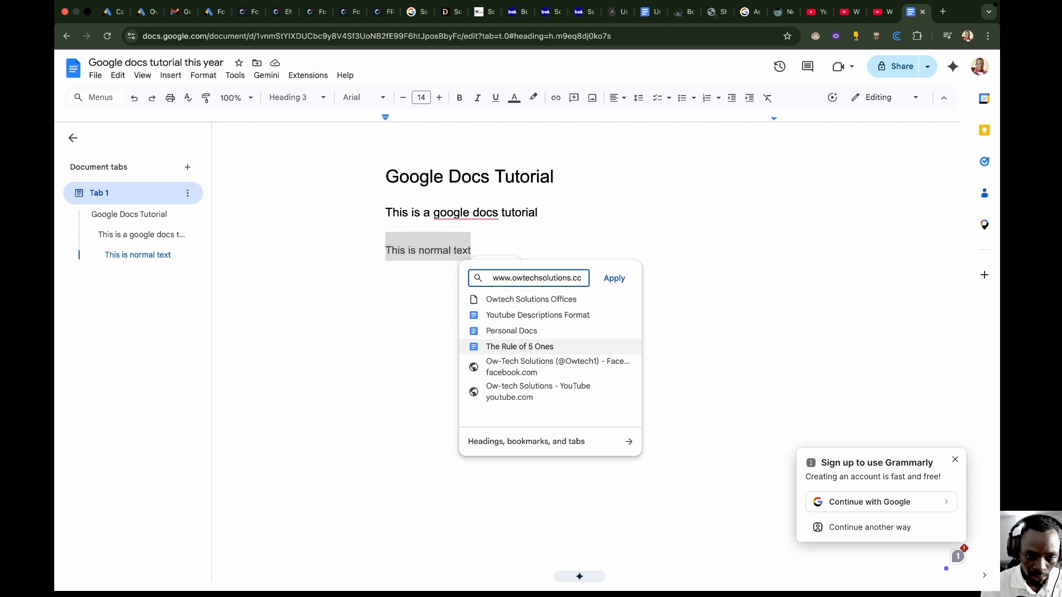
click(617, 278)
double_click(481, 265)
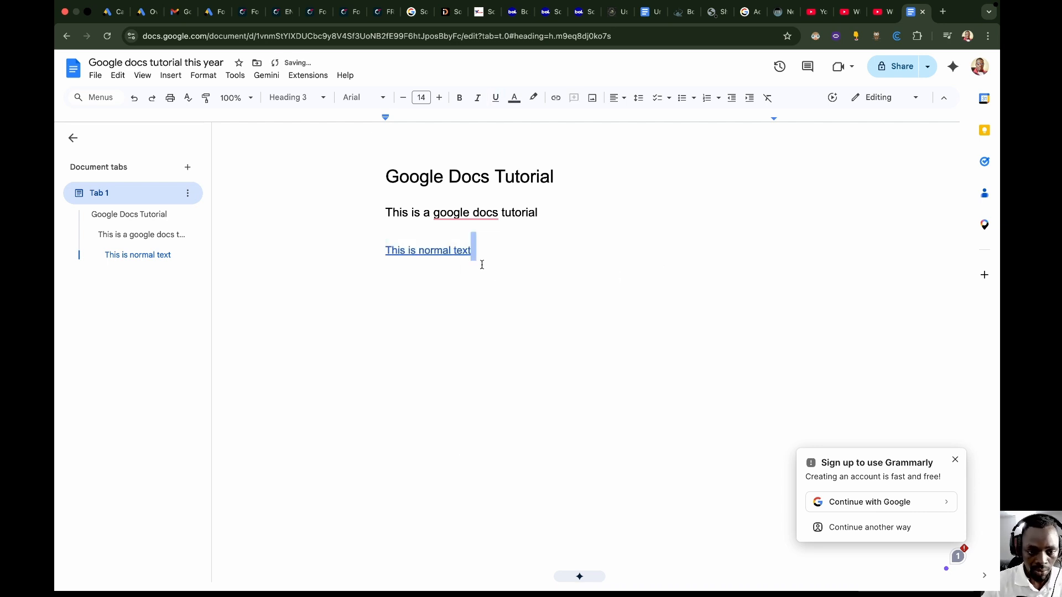
Step: Open the web link on "This is normal text" to test it, and return to the document
click(455, 251)
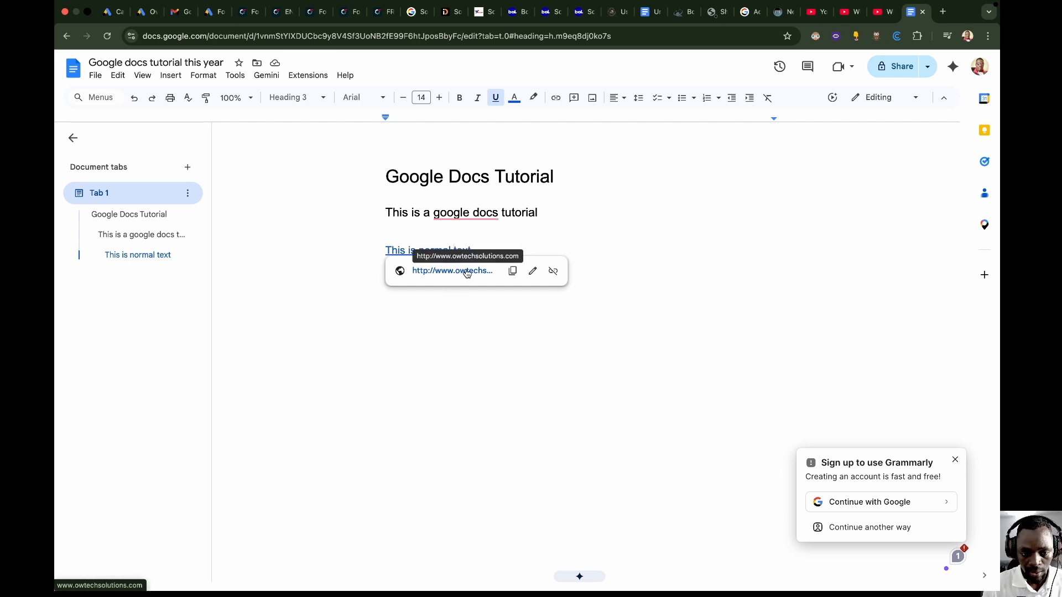
click(466, 271)
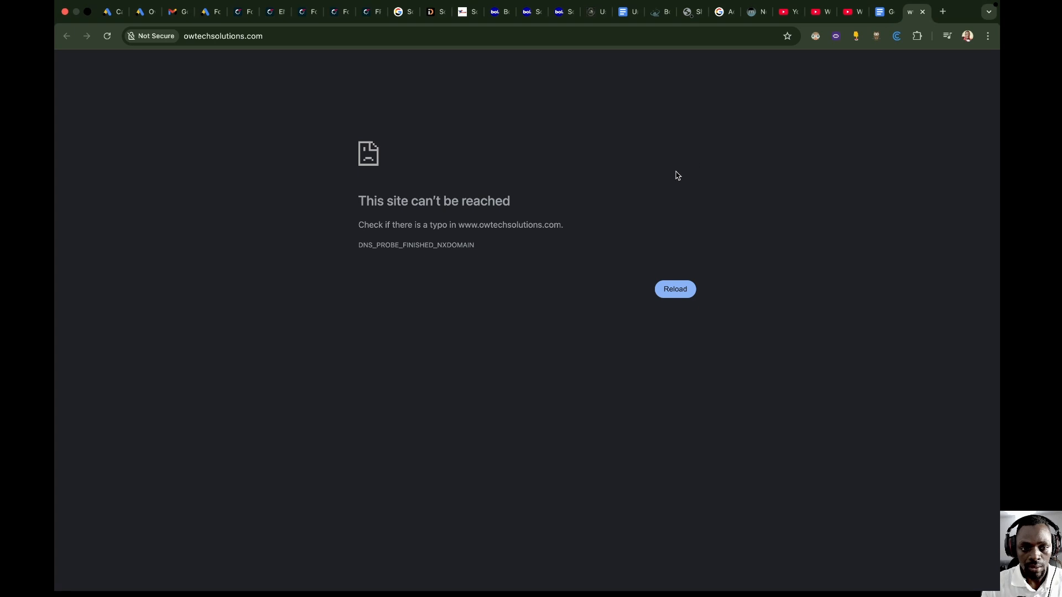
click(886, 16)
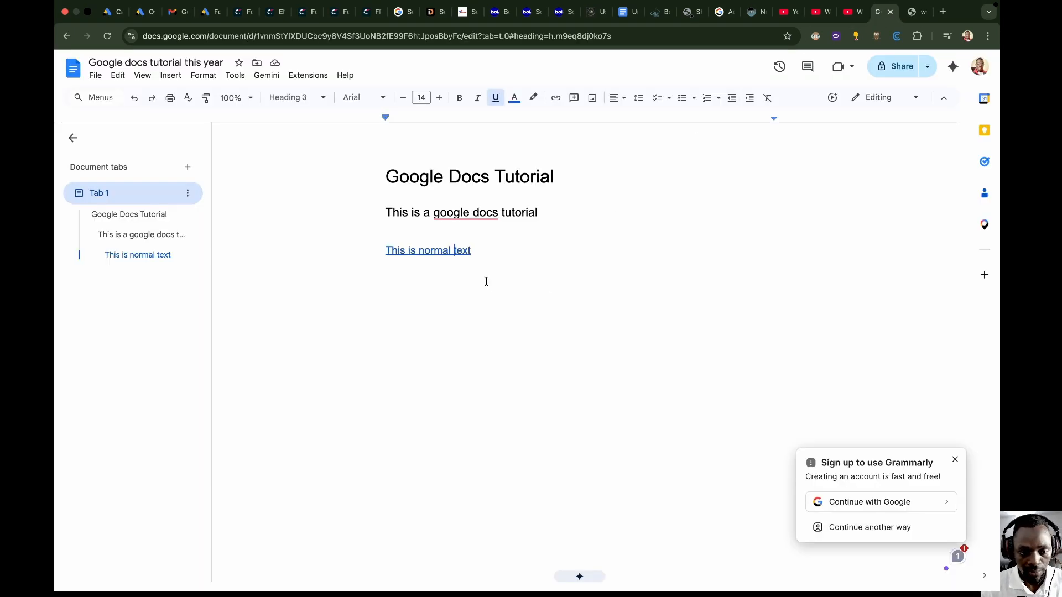
Step: Add an empty Normal text paragraph directly below the linked line and place the cursor in it
click(490, 249)
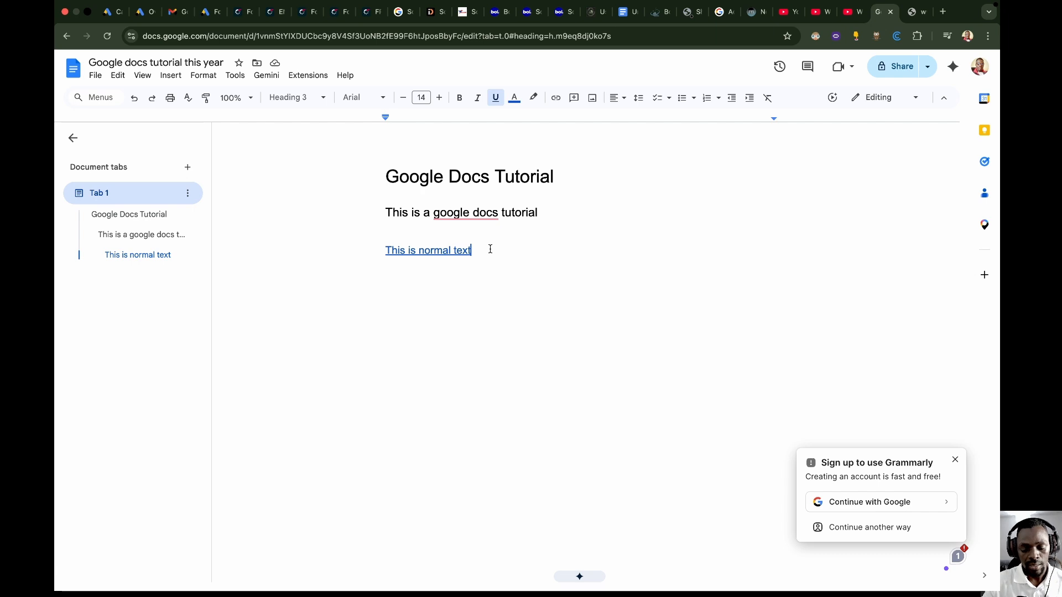
key(Return)
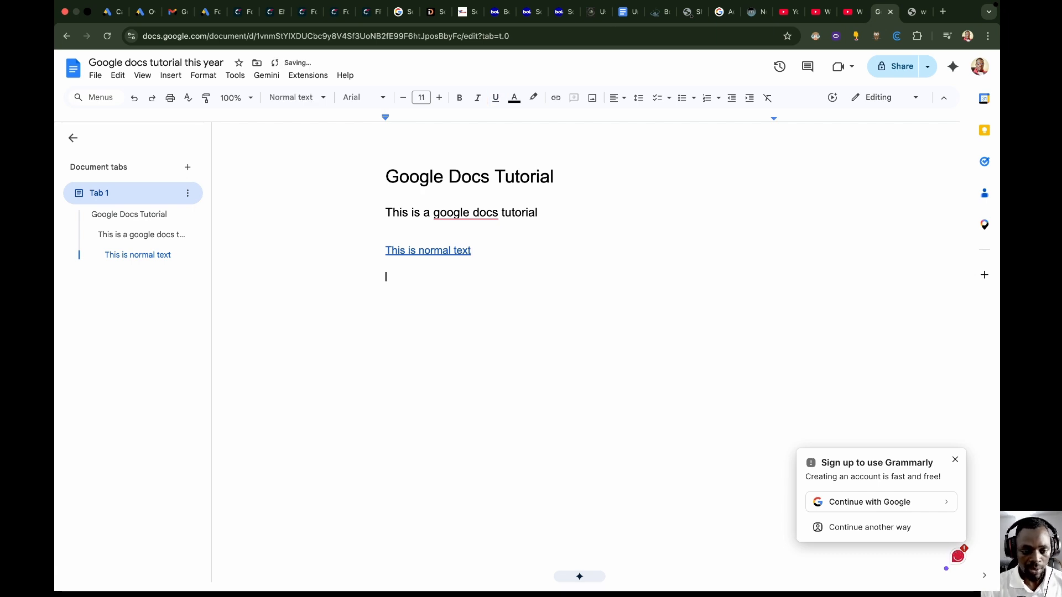
click(179, 81)
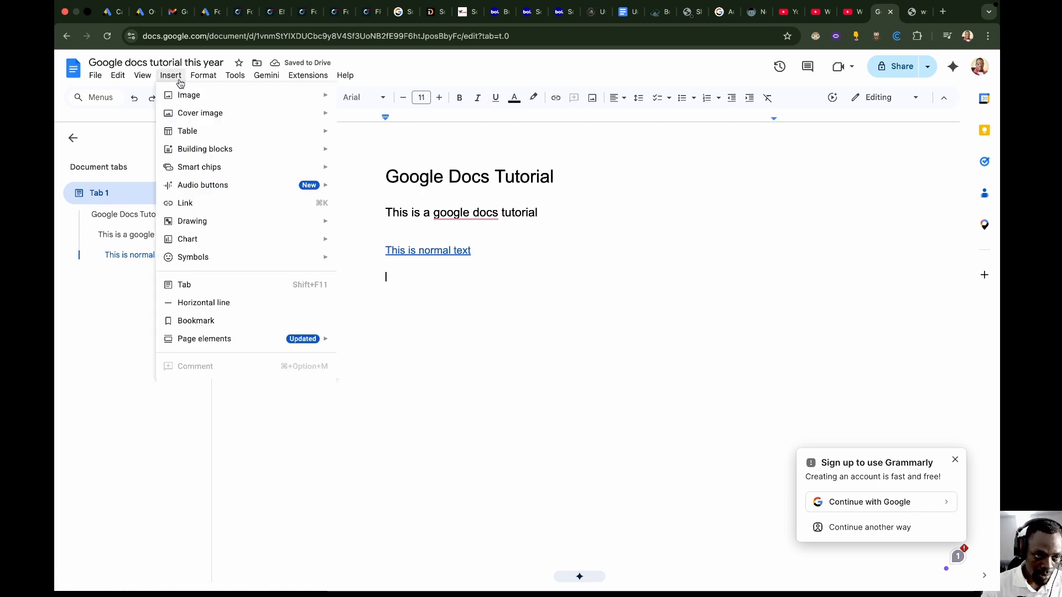
mouse_move(239, 95)
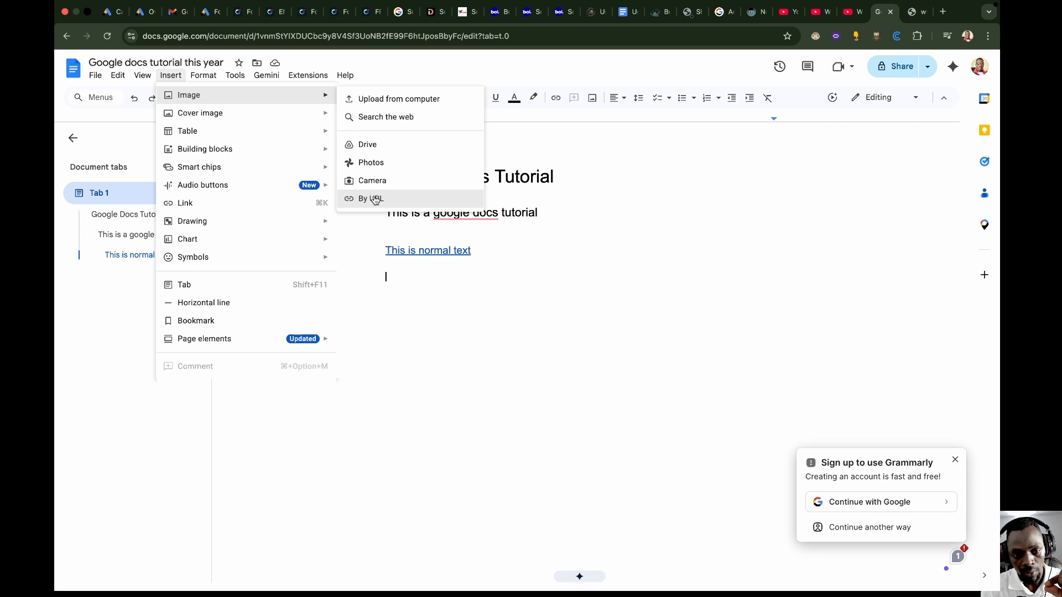
click(536, 279)
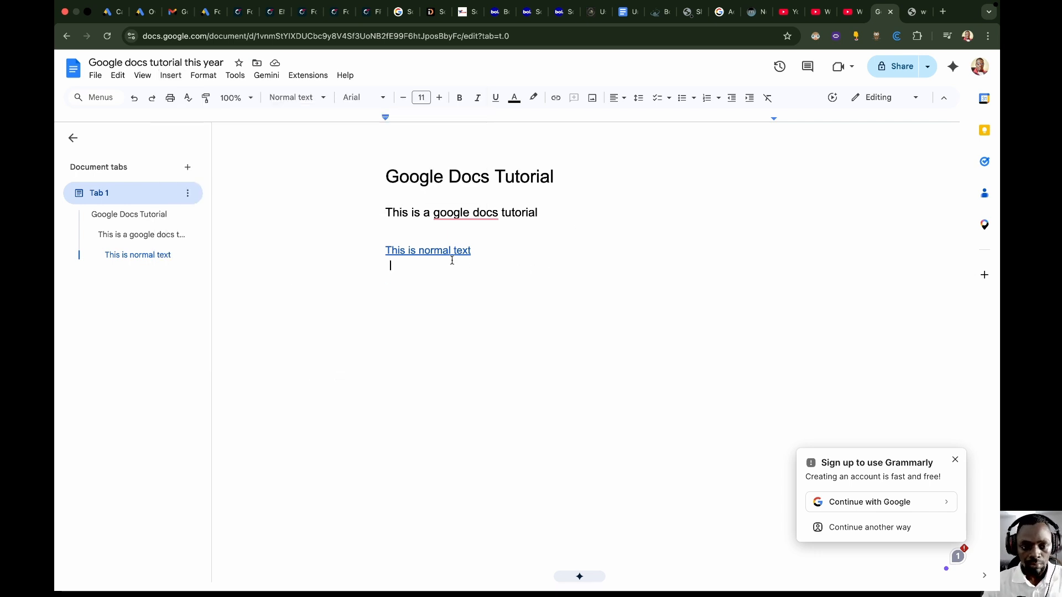
drag(451, 260, 350, 159)
click(484, 251)
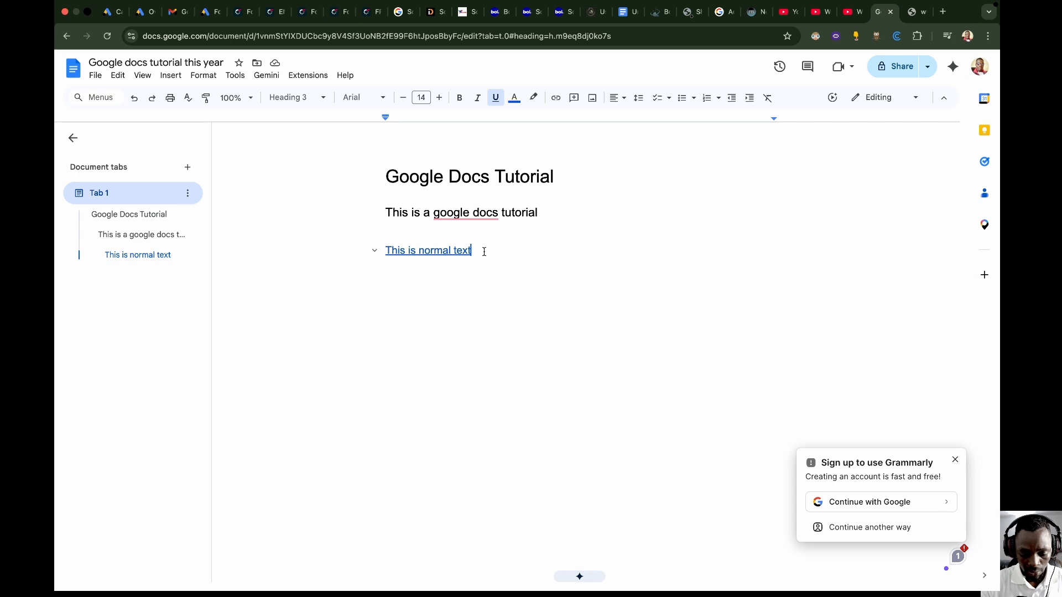
key(Down)
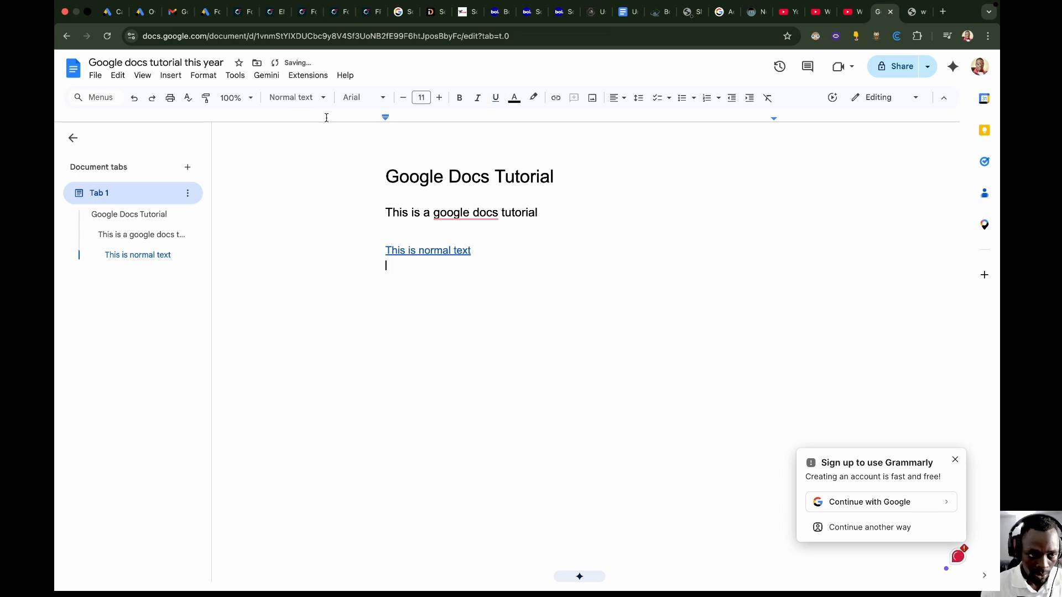
Step: Insert the image "_Business Logo (1).png" from the computer's Downloads folder below the linked line
click(171, 75)
mouse_move(301, 103)
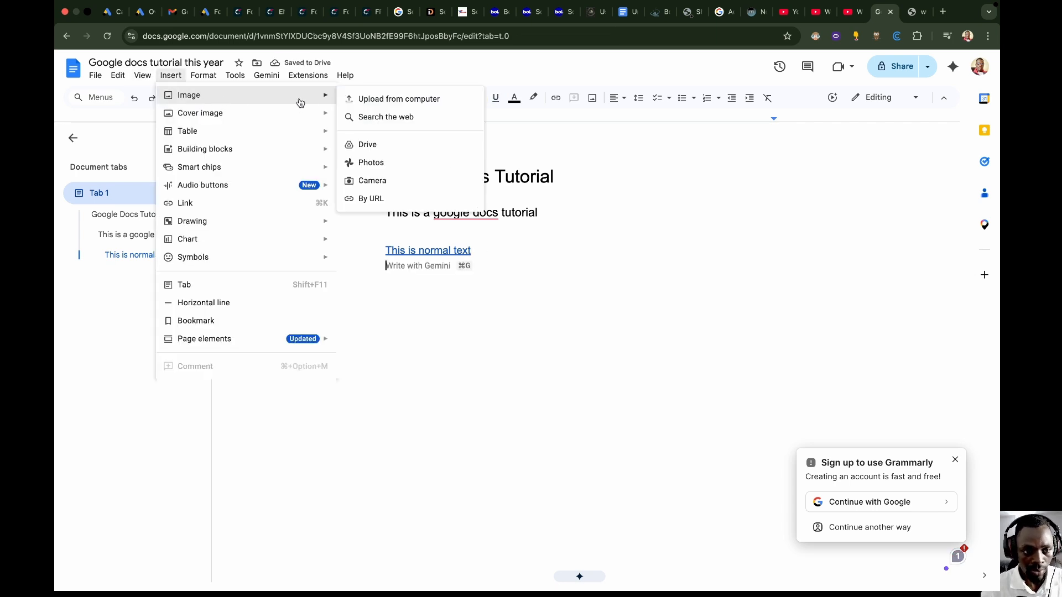
click(404, 103)
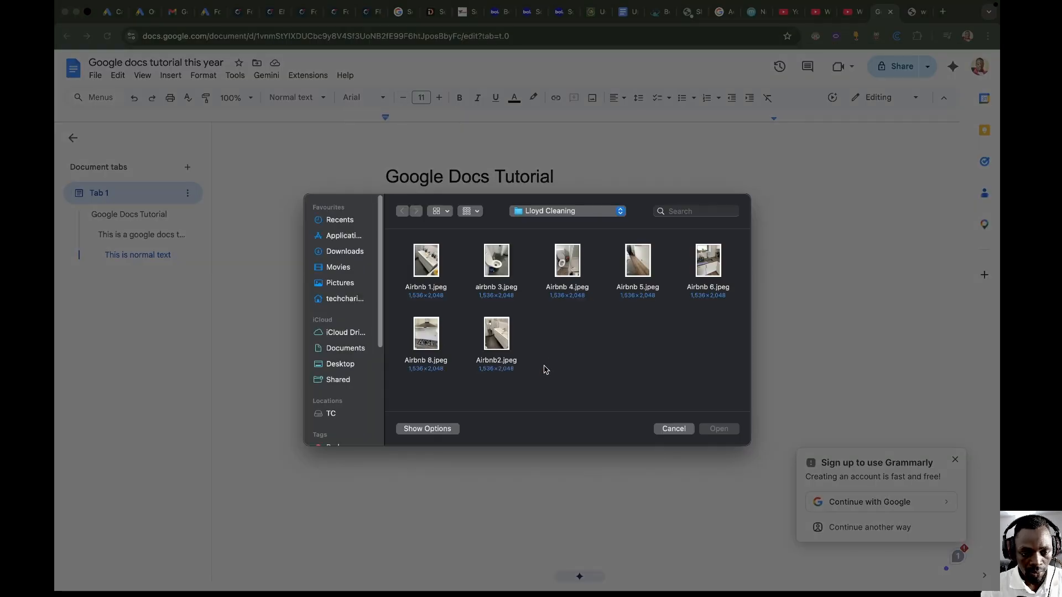
click(345, 252)
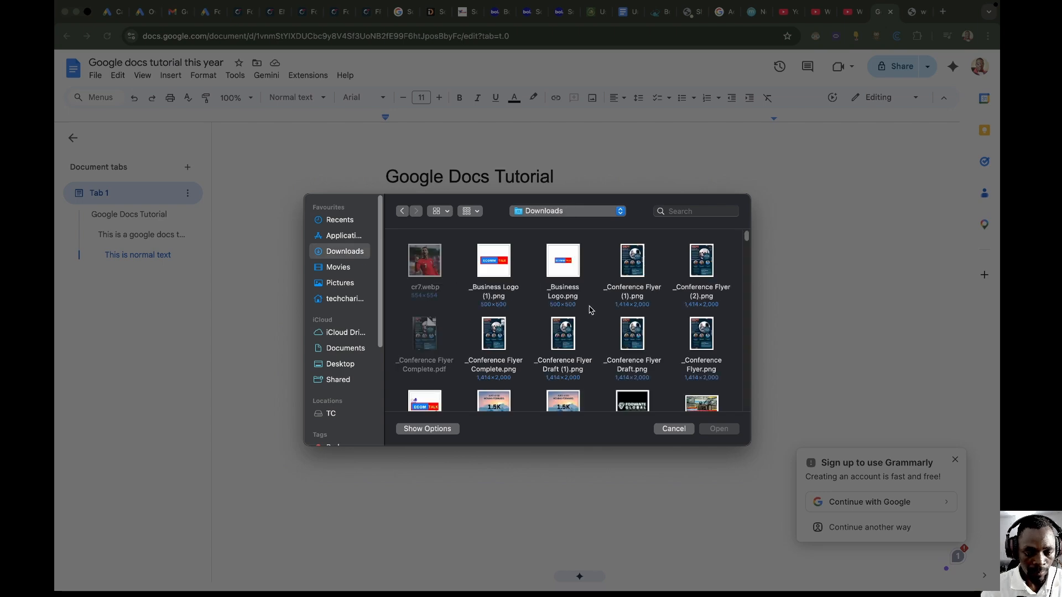
click(498, 265)
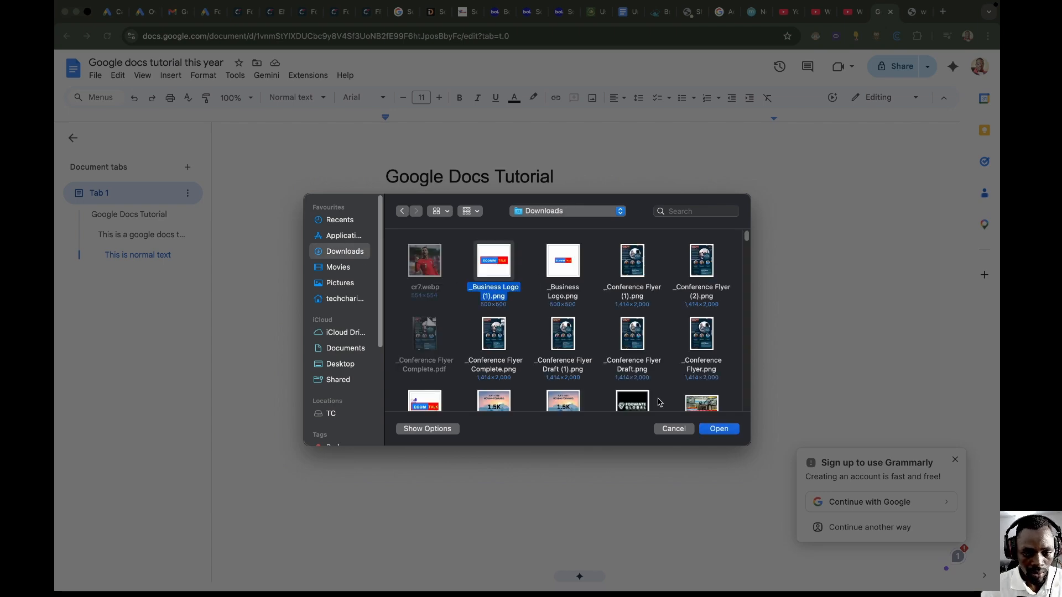
click(719, 430)
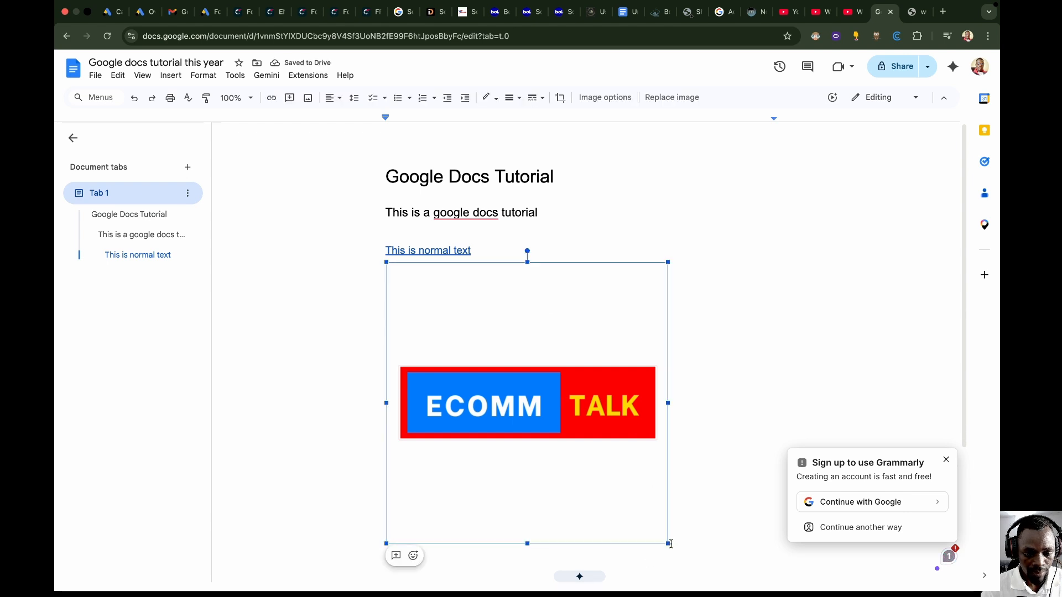
Step: Shrink the logo image to about the width of the linked line above it, and reduce its height slightly from its upper edge
drag(669, 544, 429, 325)
click(581, 292)
click(427, 303)
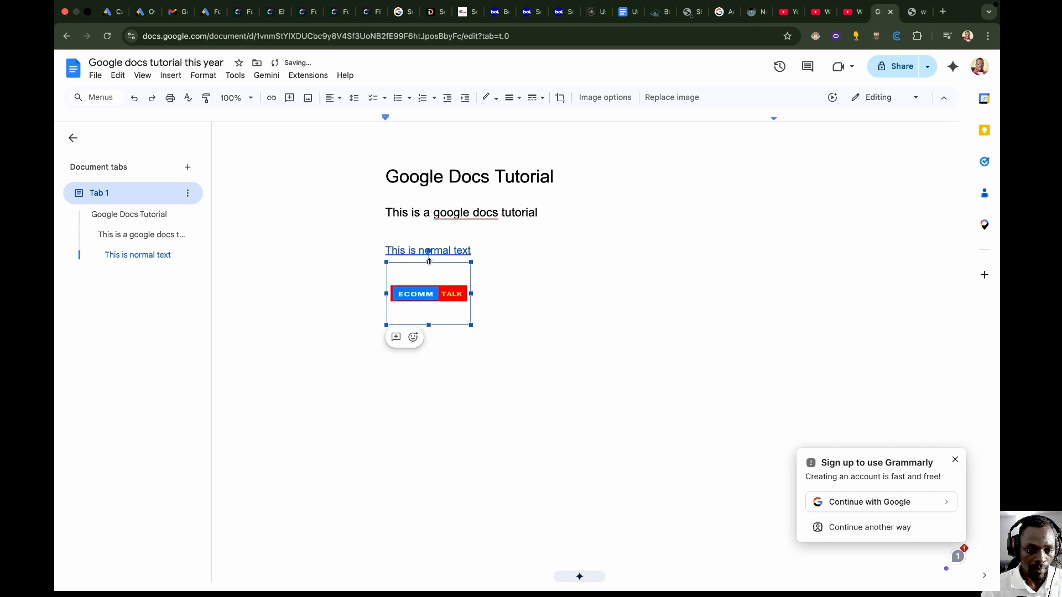
drag(429, 262, 429, 272)
click(527, 341)
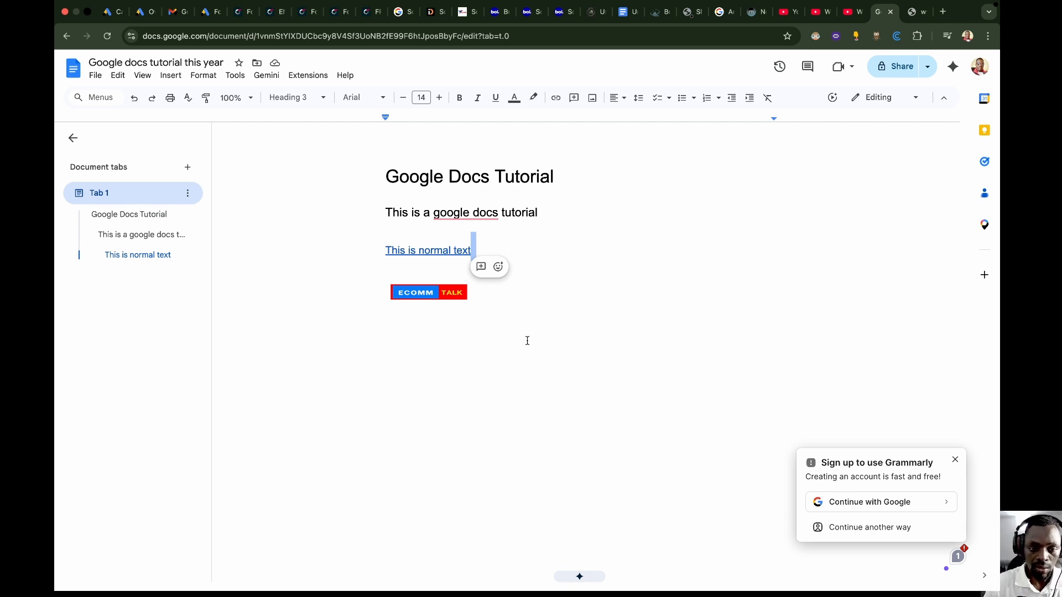
Step: Download the document as a PDF named "Google docs tutorial this year" into the Downloads folder
click(95, 75)
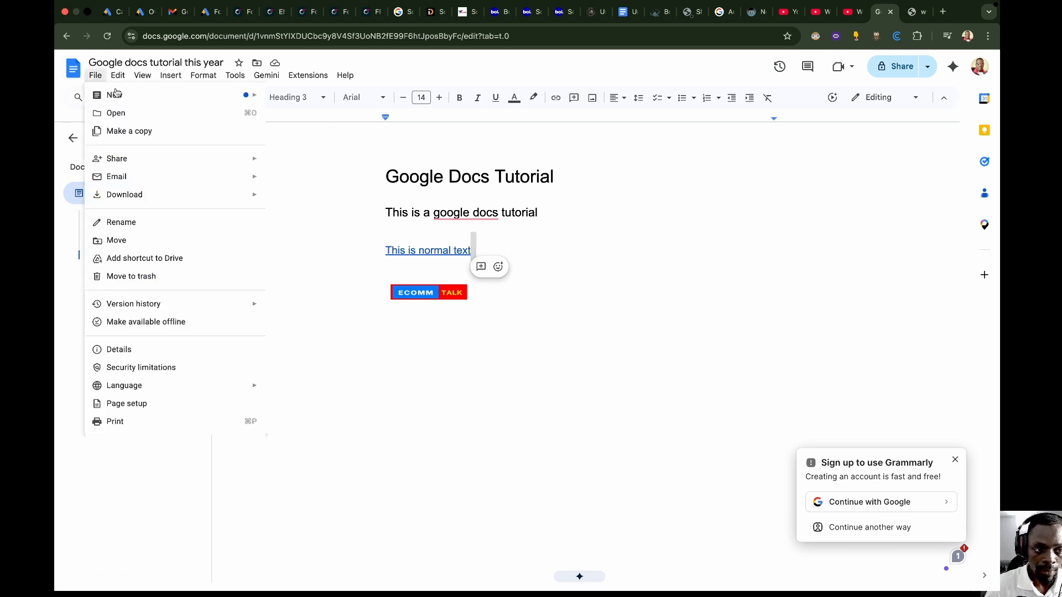
mouse_move(138, 193)
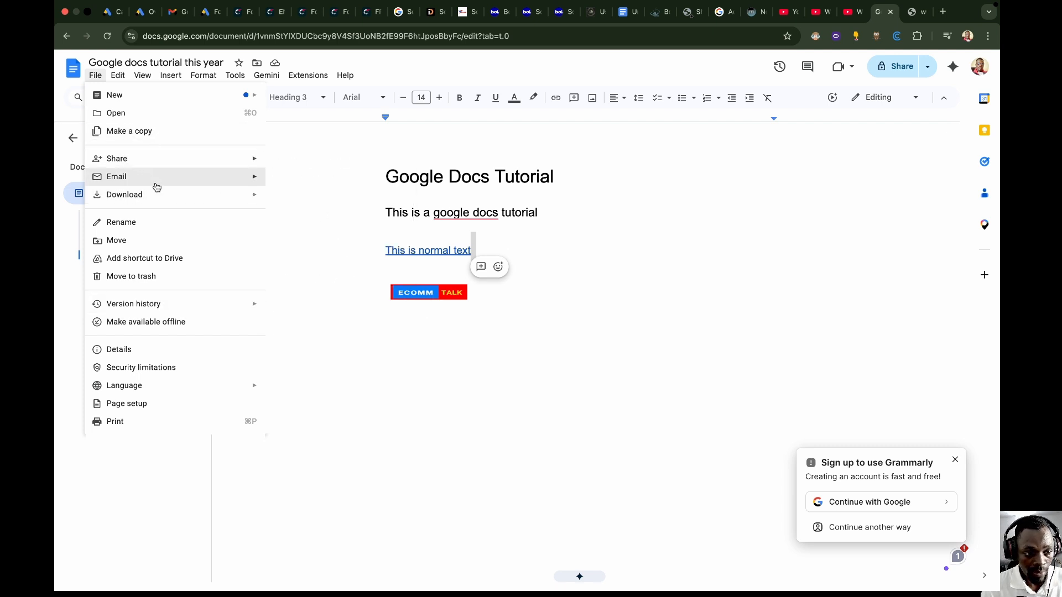
mouse_move(230, 194)
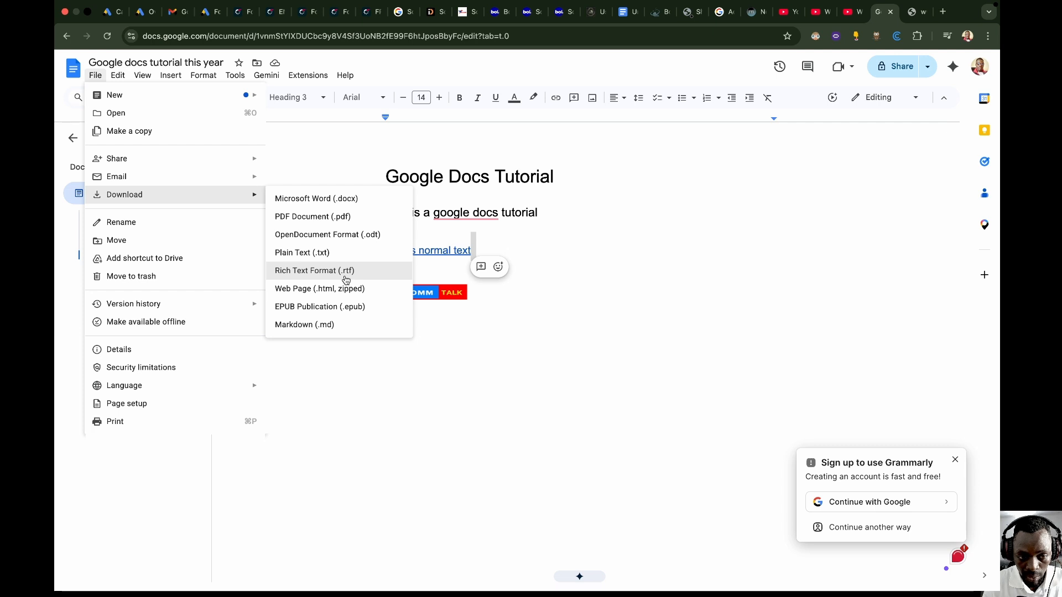
click(313, 222)
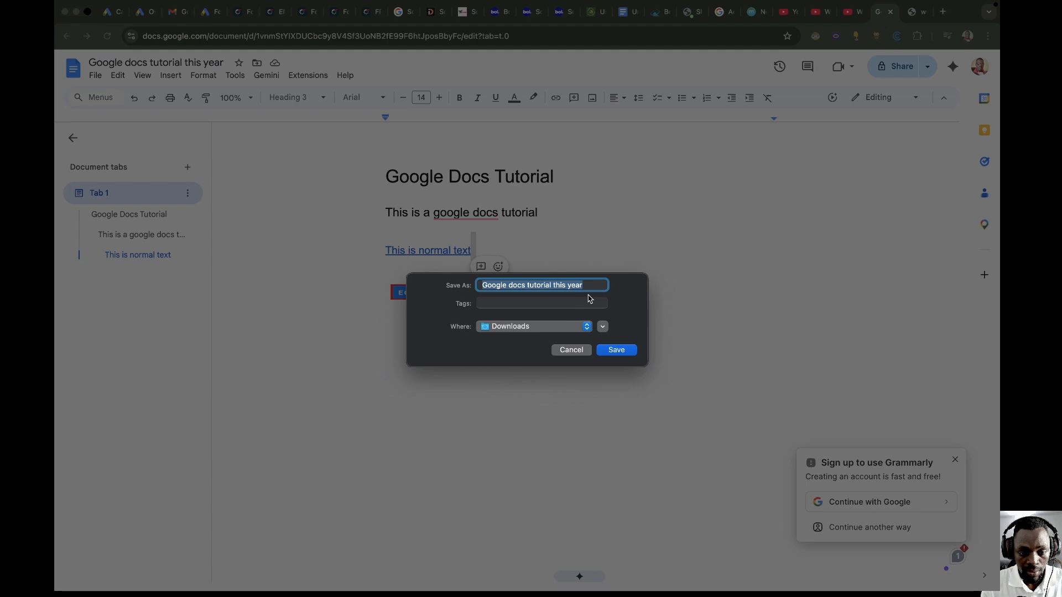
click(535, 334)
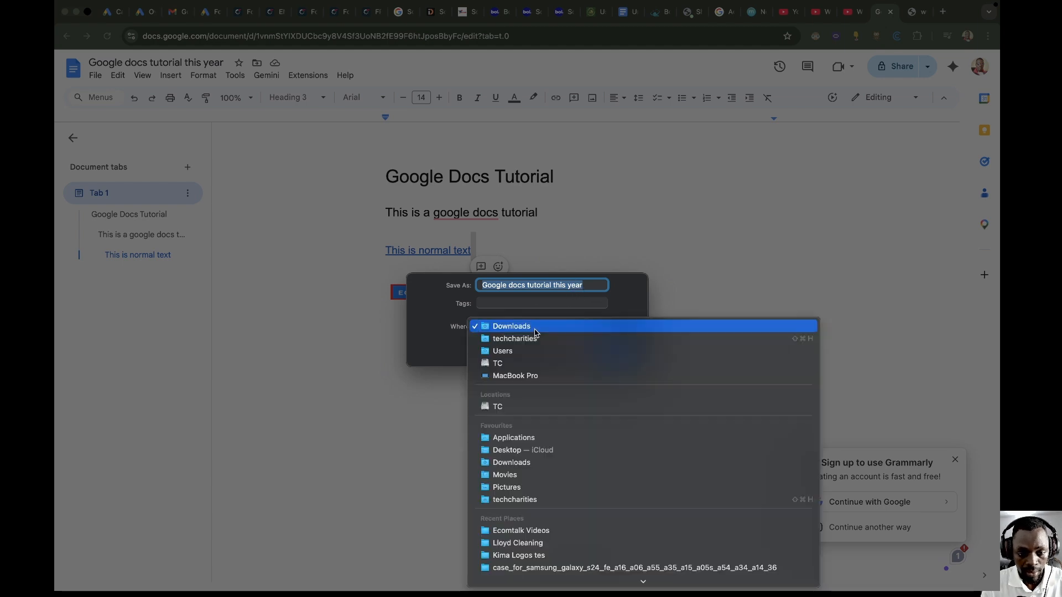
click(535, 332)
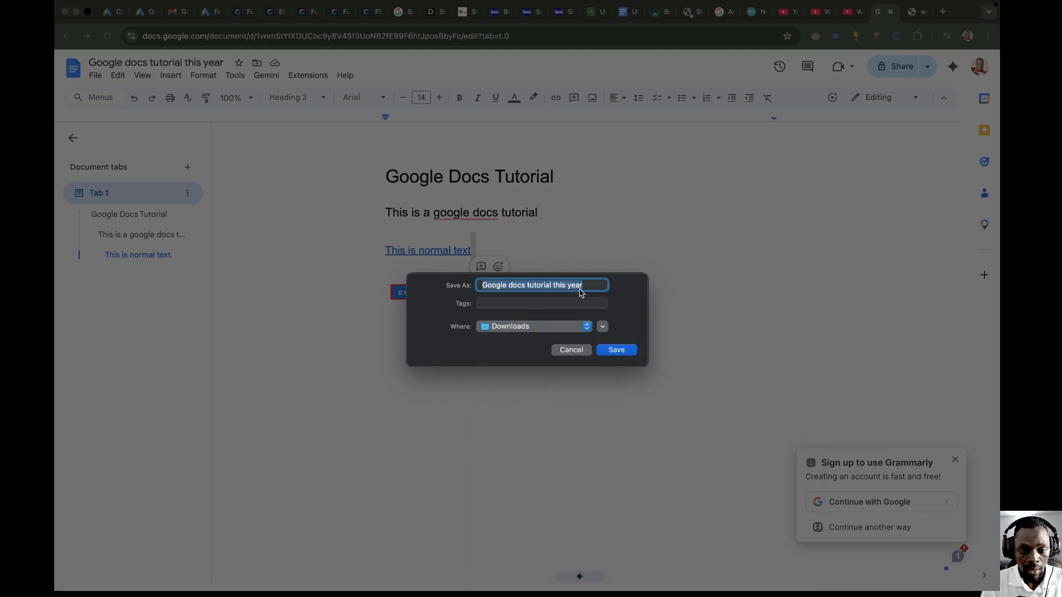
click(616, 351)
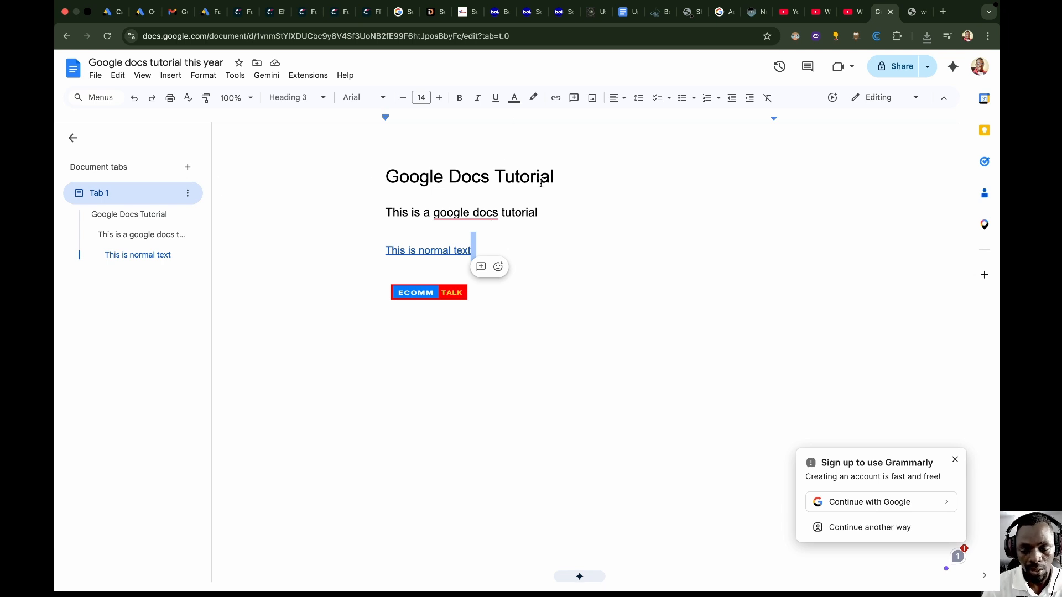
Step: Set the document's general access to "Anyone with the link" with the Viewer role
click(897, 68)
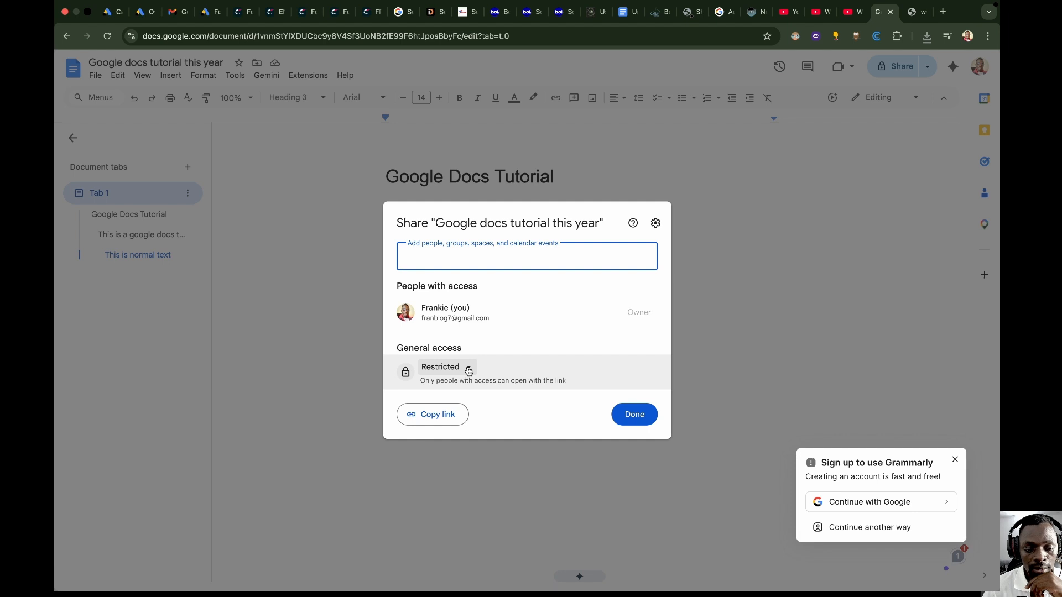
click(469, 371)
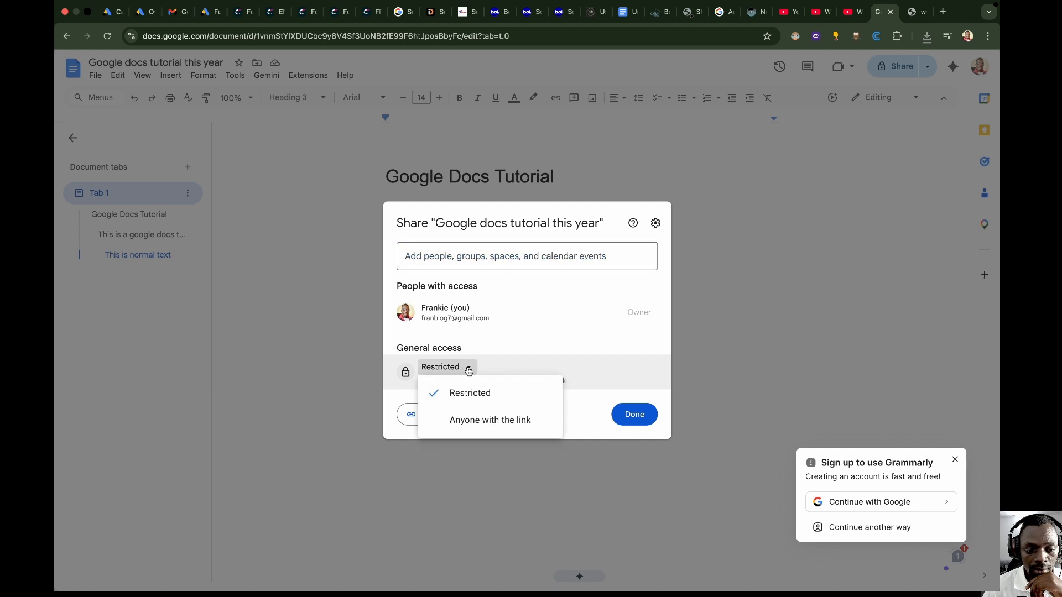
click(487, 421)
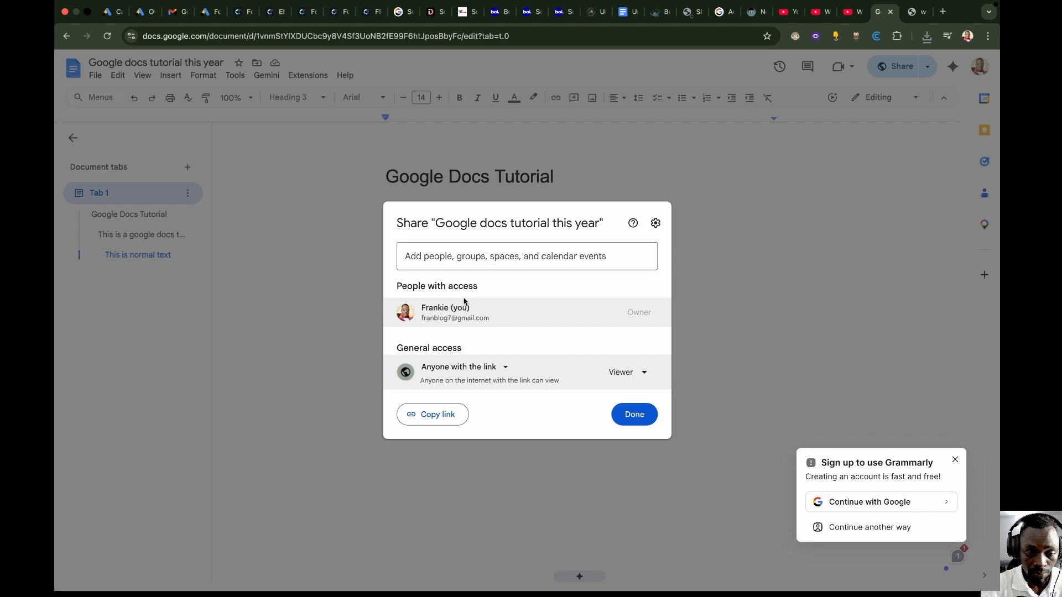
click(622, 372)
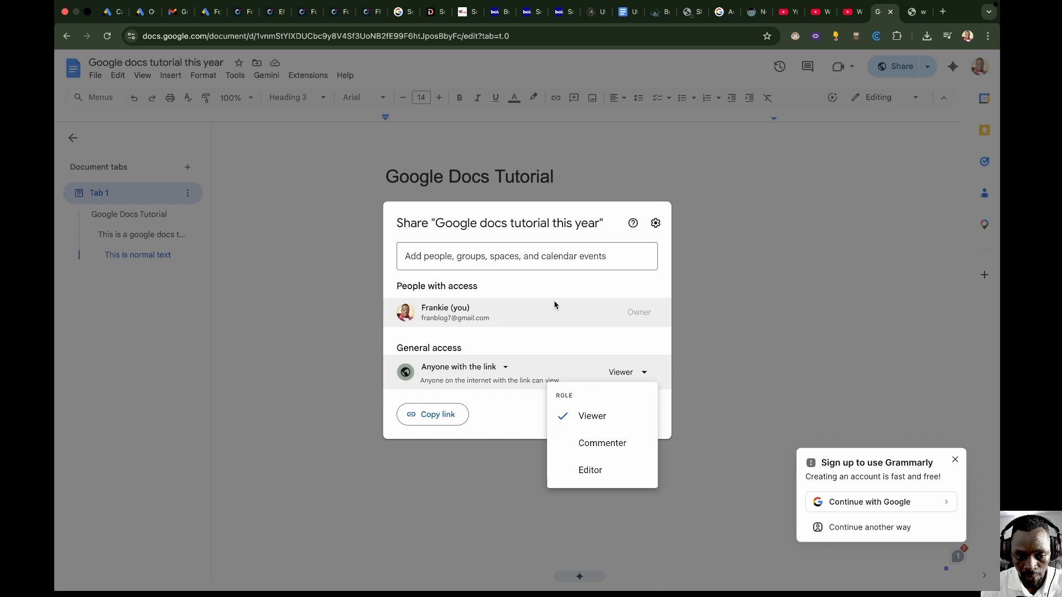
click(503, 429)
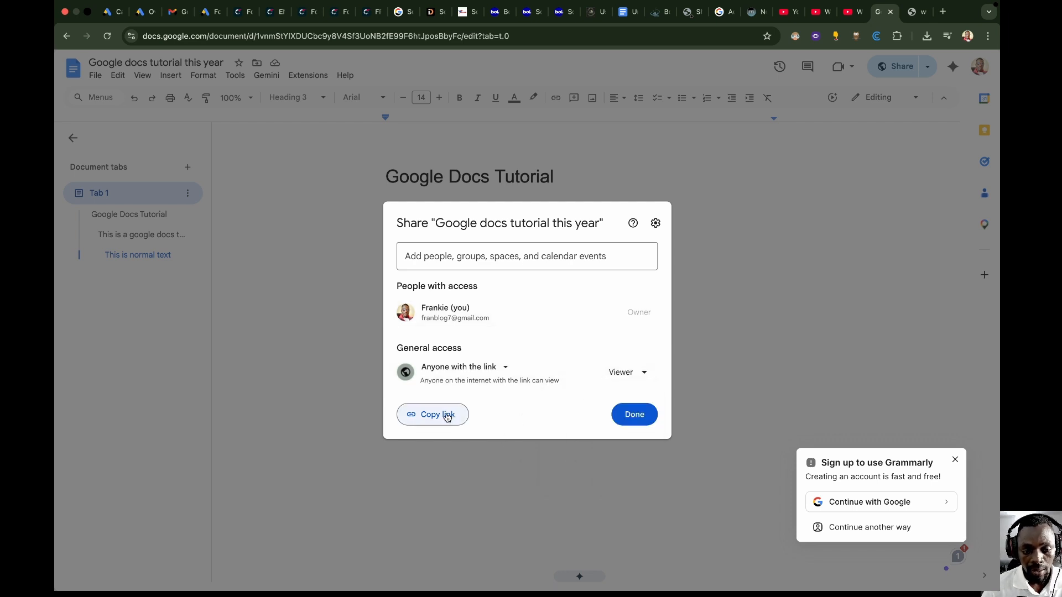
Step: Copy the document's sharing link from its sharing settings
click(486, 255)
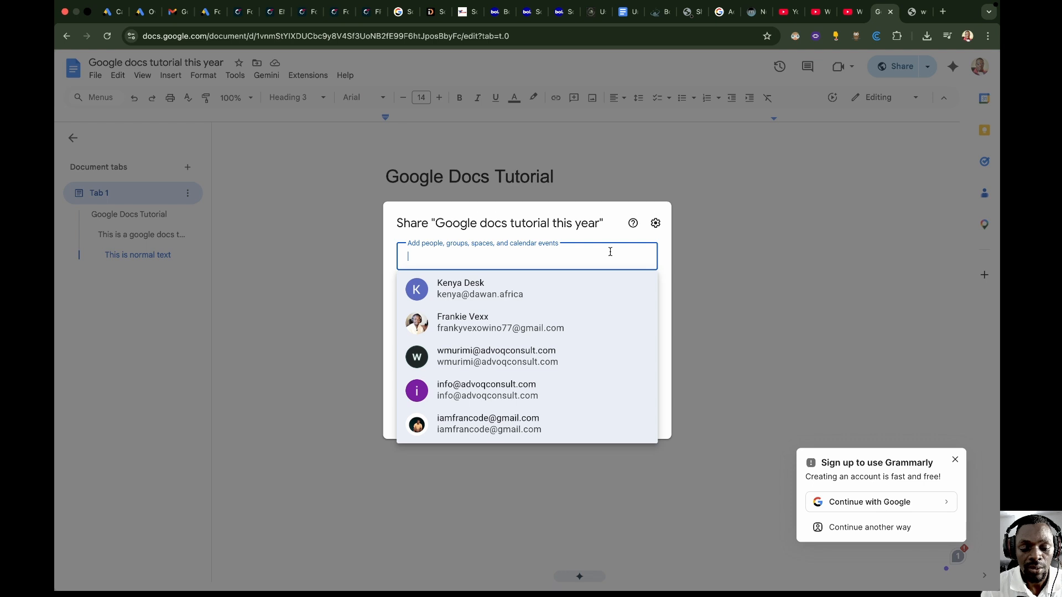
click(712, 262)
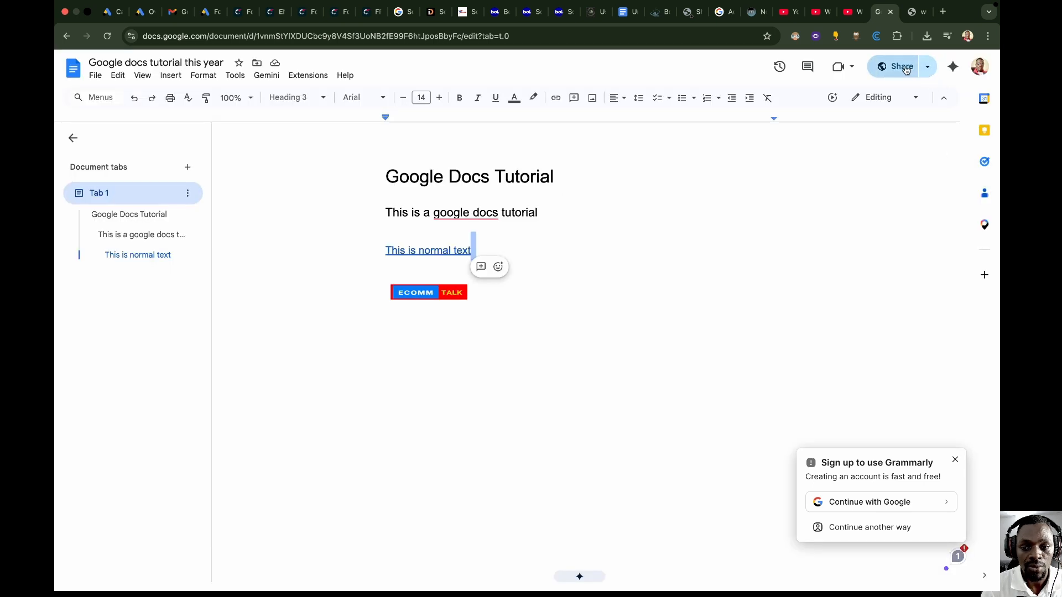
click(901, 67)
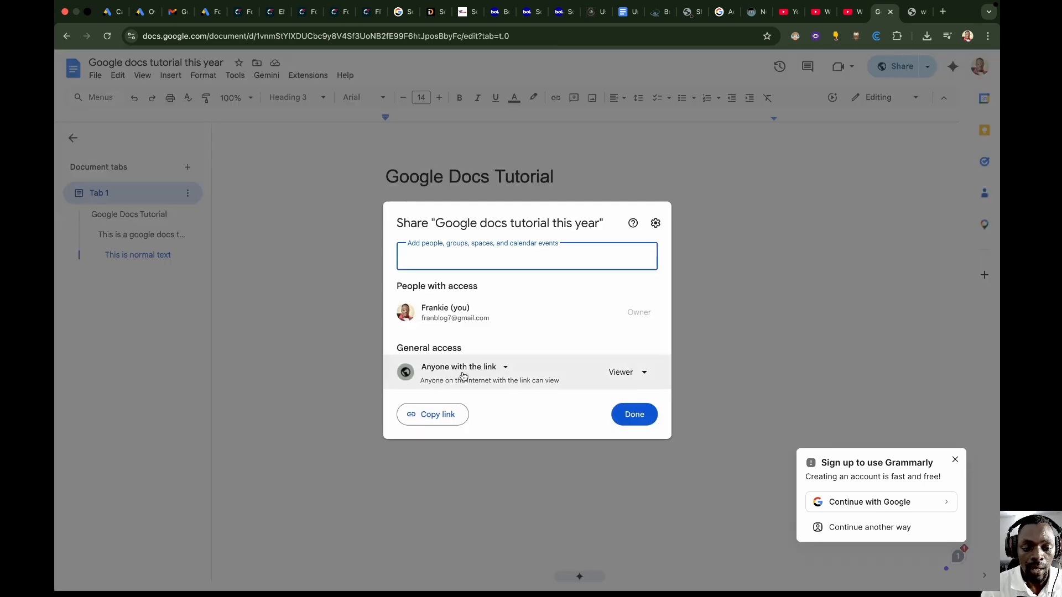
click(430, 421)
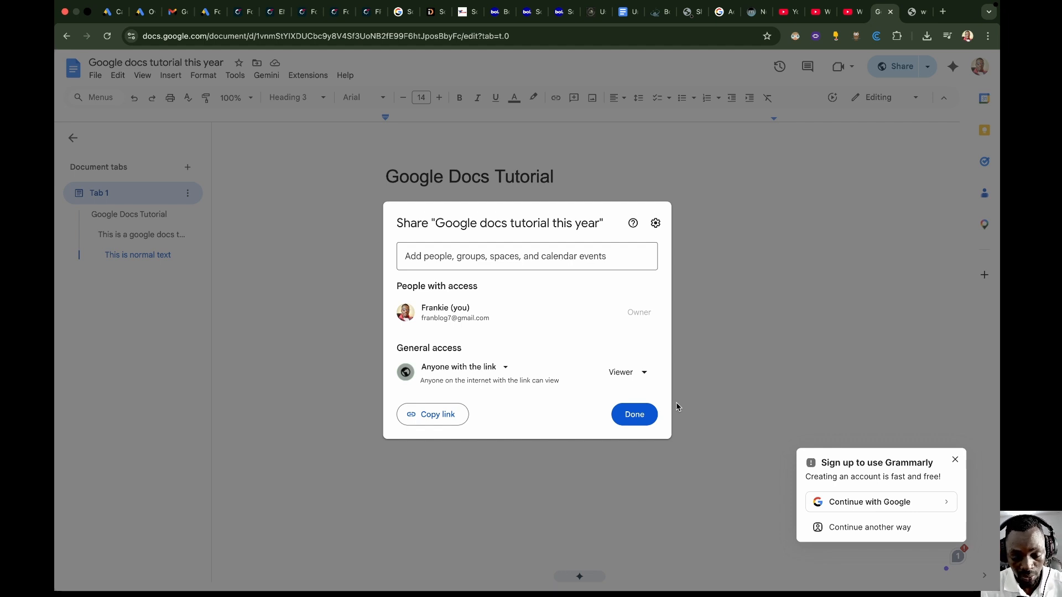
click(433, 419)
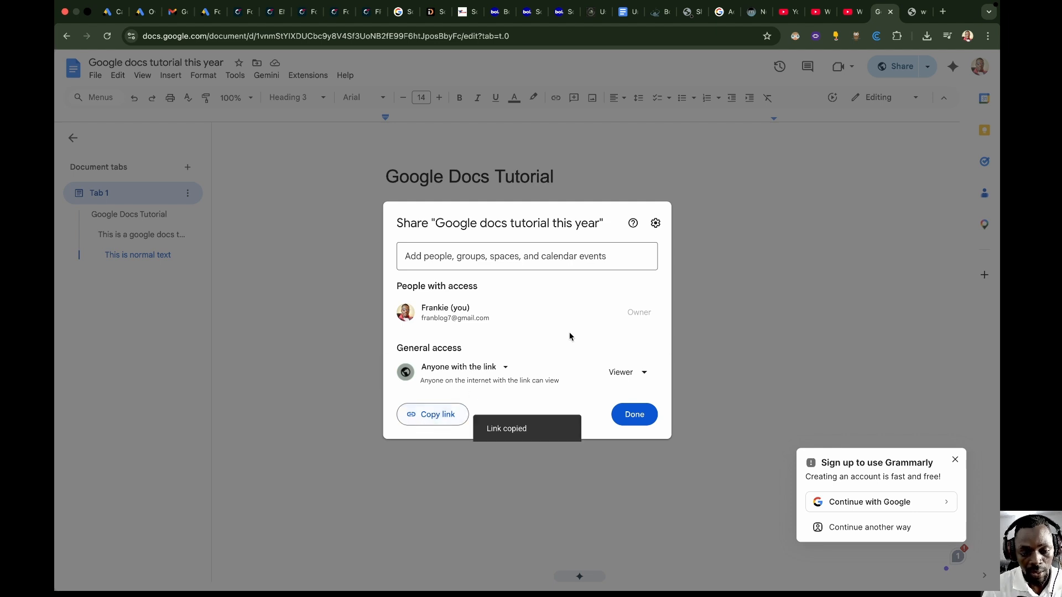
Step: Open the copied sharing link in a new browser window under the Owtech profile and dismiss the pageless format notice
key(super+n)
key(super+v)
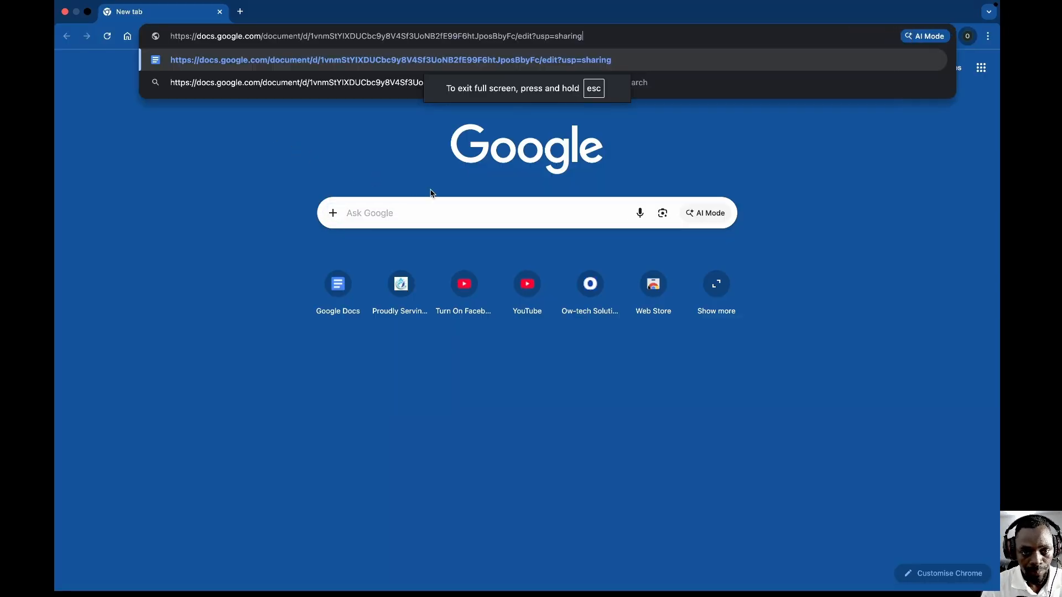
key(Return)
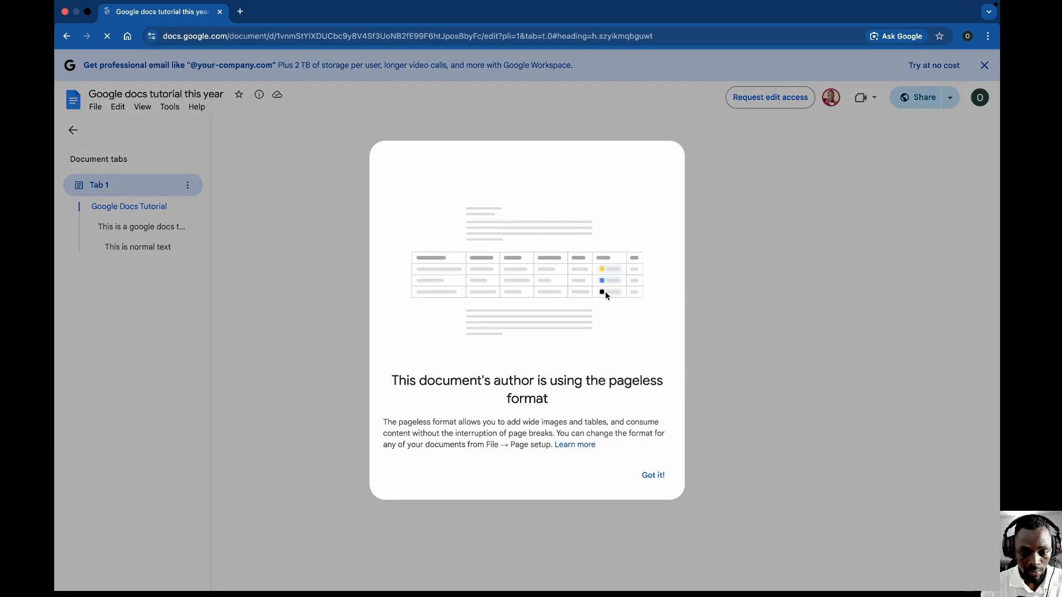
click(651, 477)
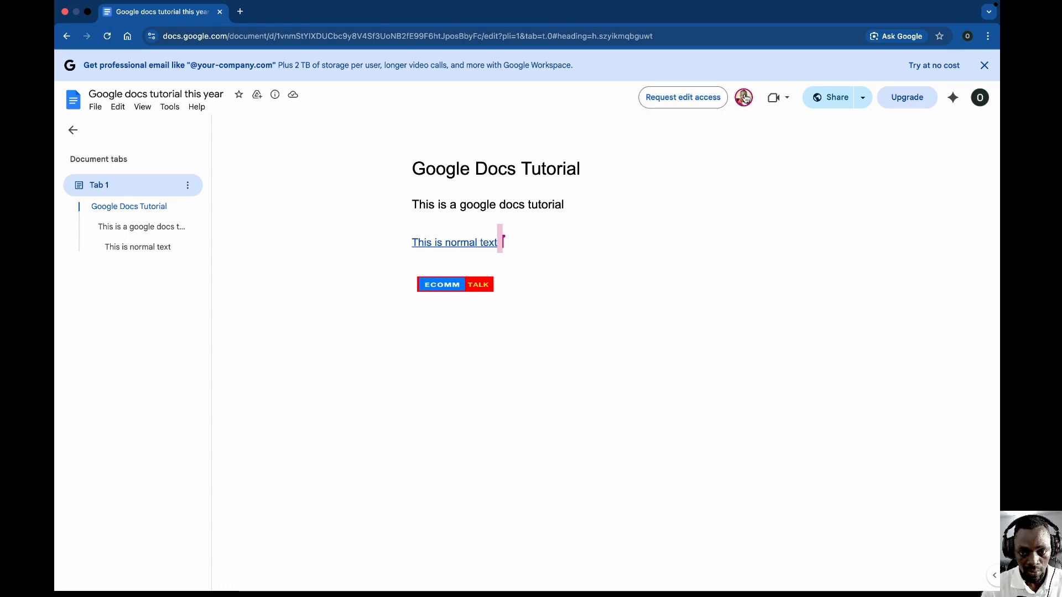
mouse_move(744, 98)
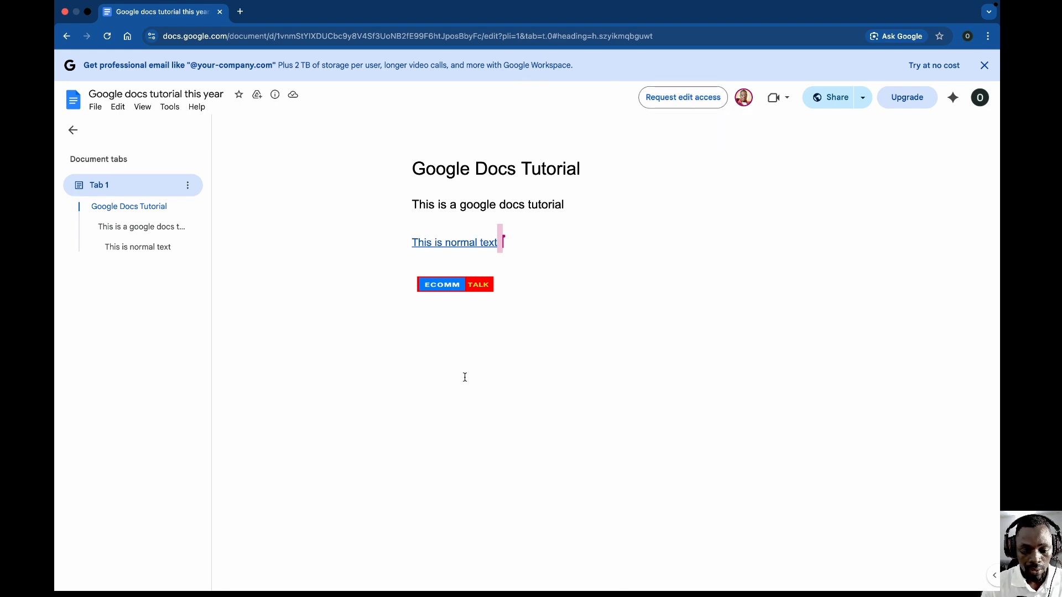
Step: Switch back to the document owner's Chrome profile and change the role for anyone with the link to Editor
click(967, 36)
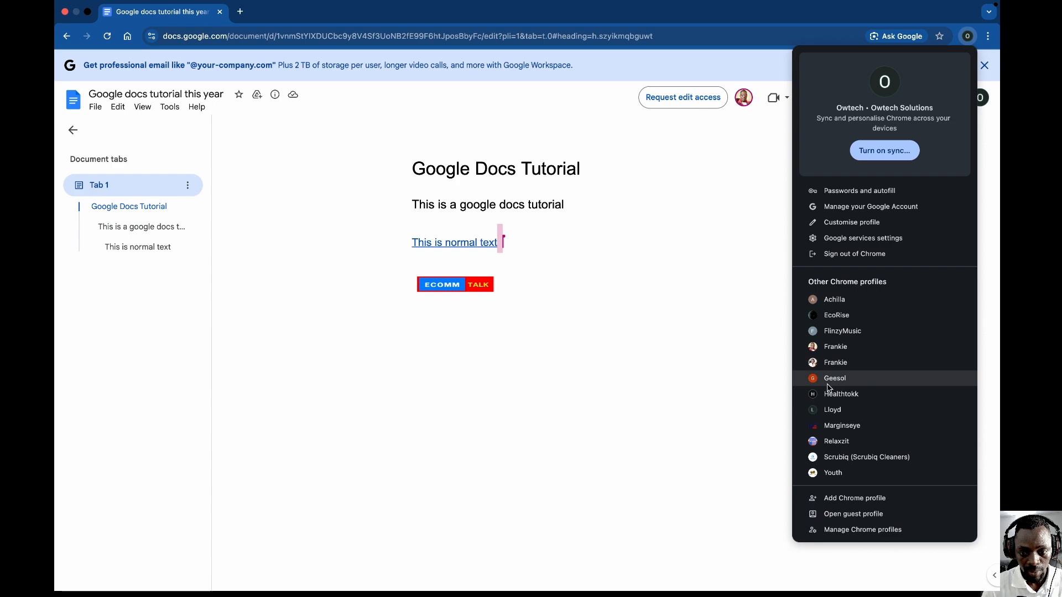
click(834, 347)
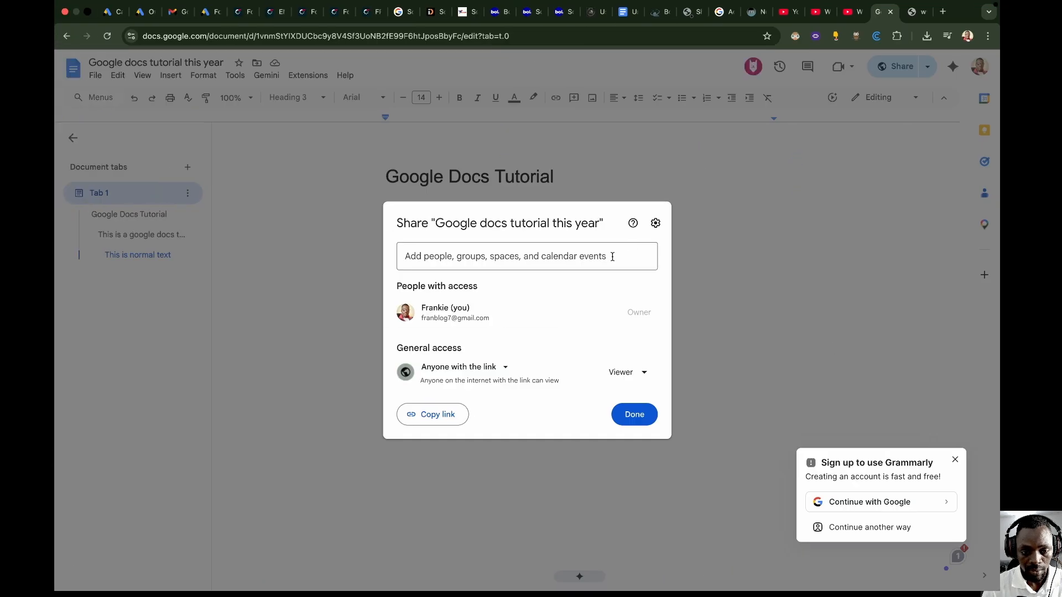
click(622, 378)
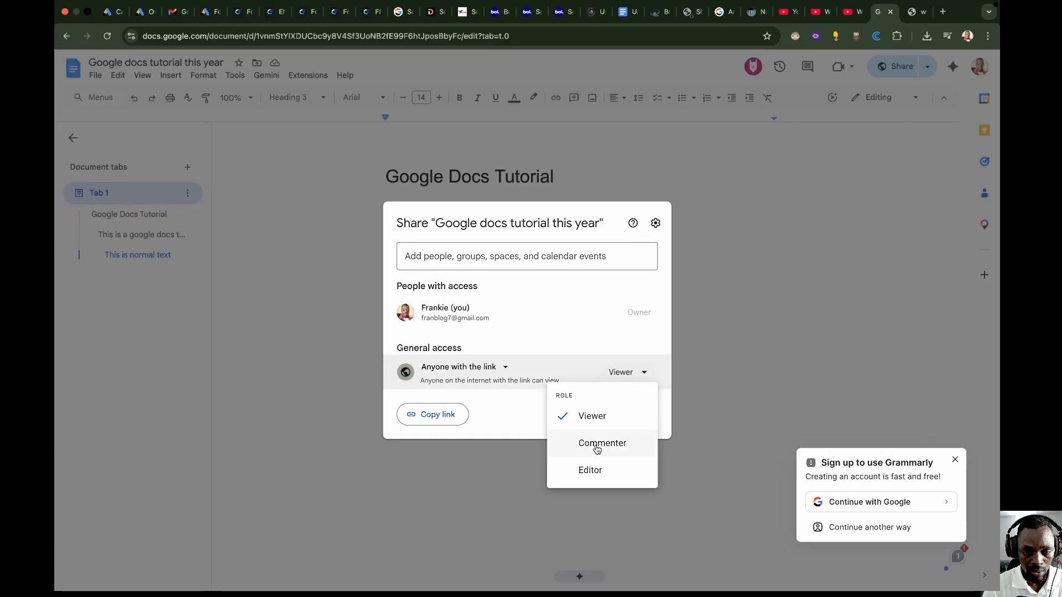
click(595, 469)
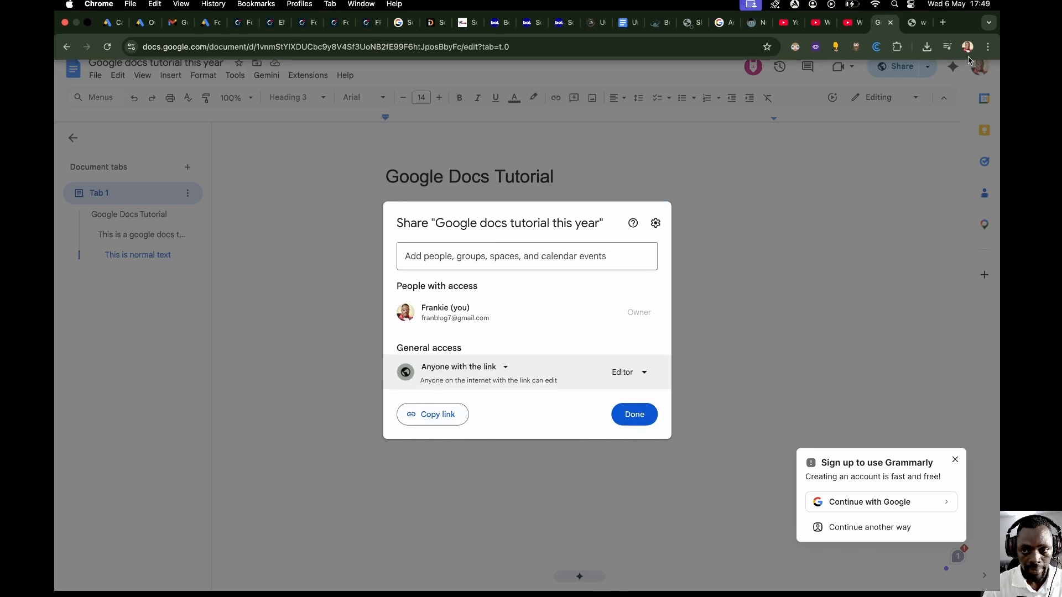
Step: Switch to the Owtech profile, reload the shared document and add a period at the end of the heading "Google Docs Tutorial"
click(967, 37)
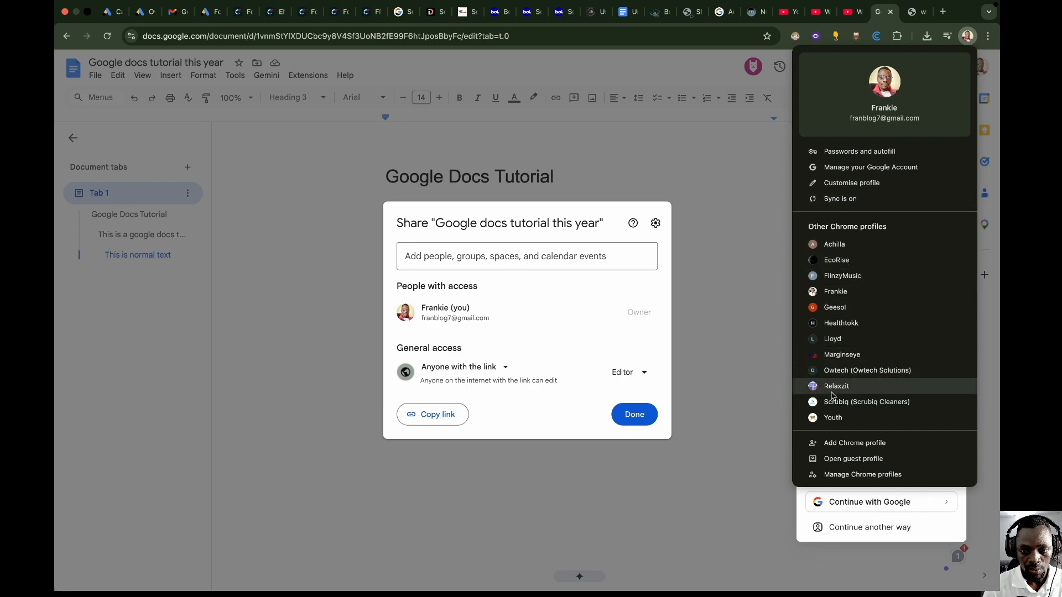
click(844, 370)
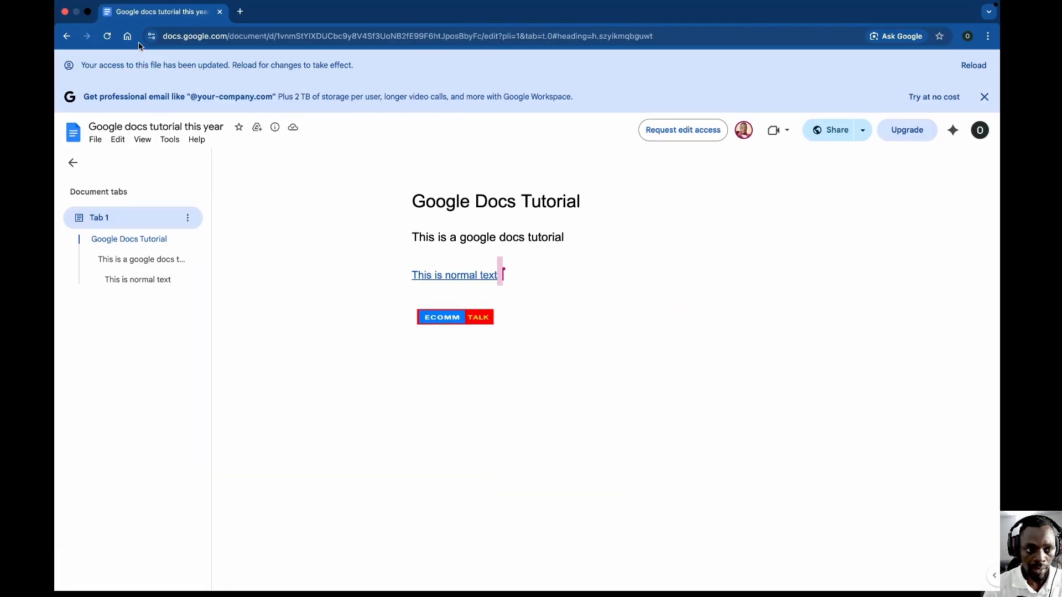
click(116, 37)
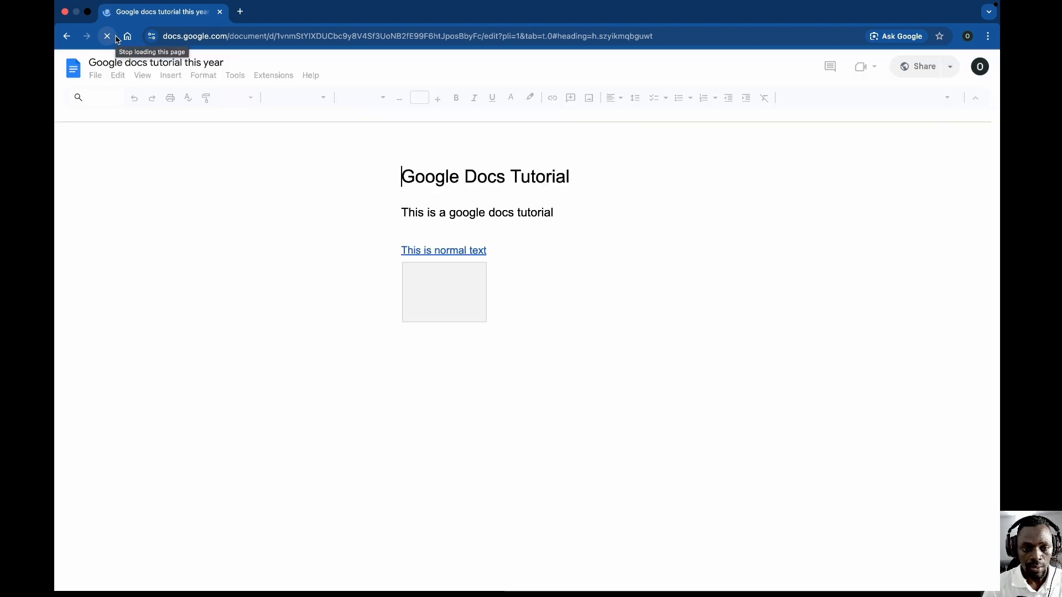
click(579, 172)
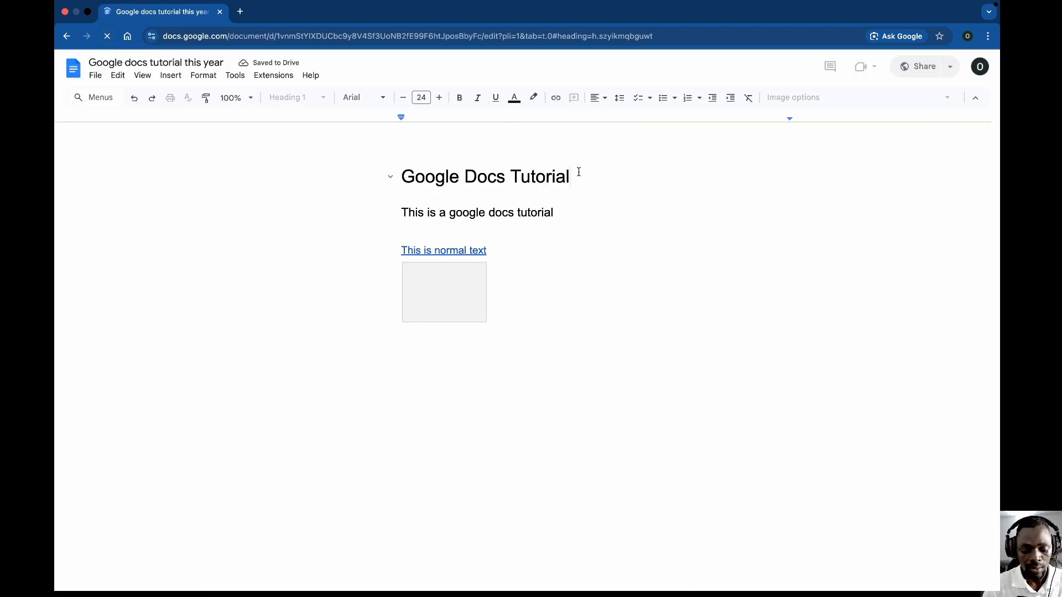
key(shift+Right)
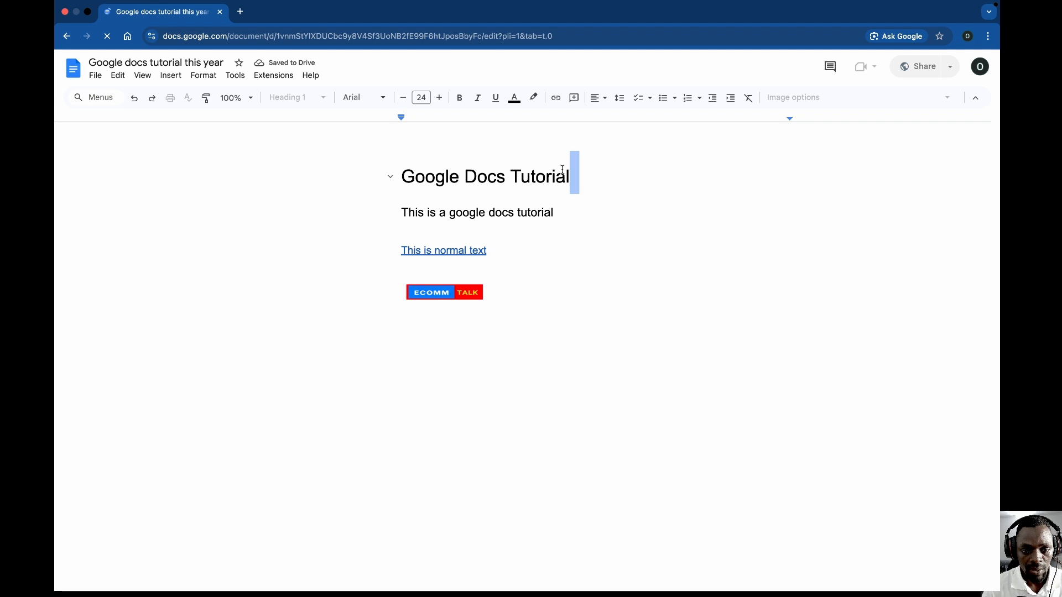
text(.)
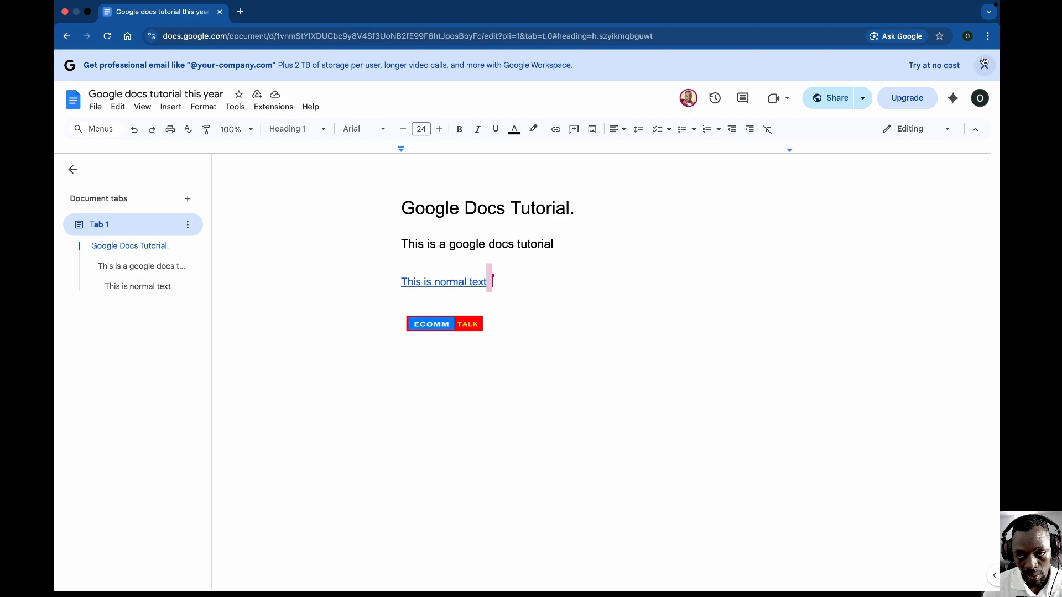
Step: Switch back to the document owner's Chrome profile and set the document's general access to Restricted
click(969, 36)
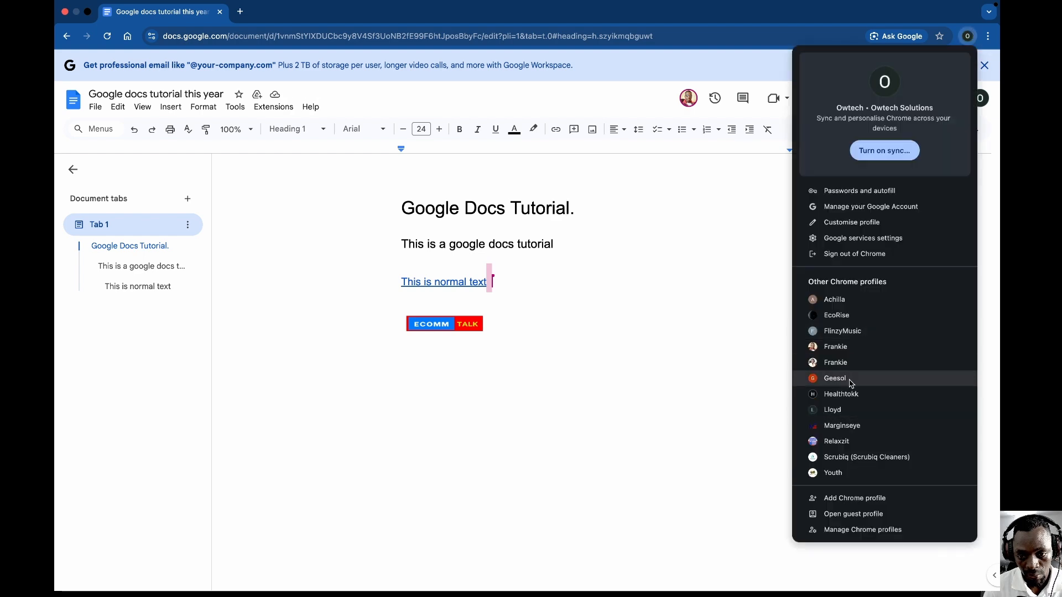
click(838, 347)
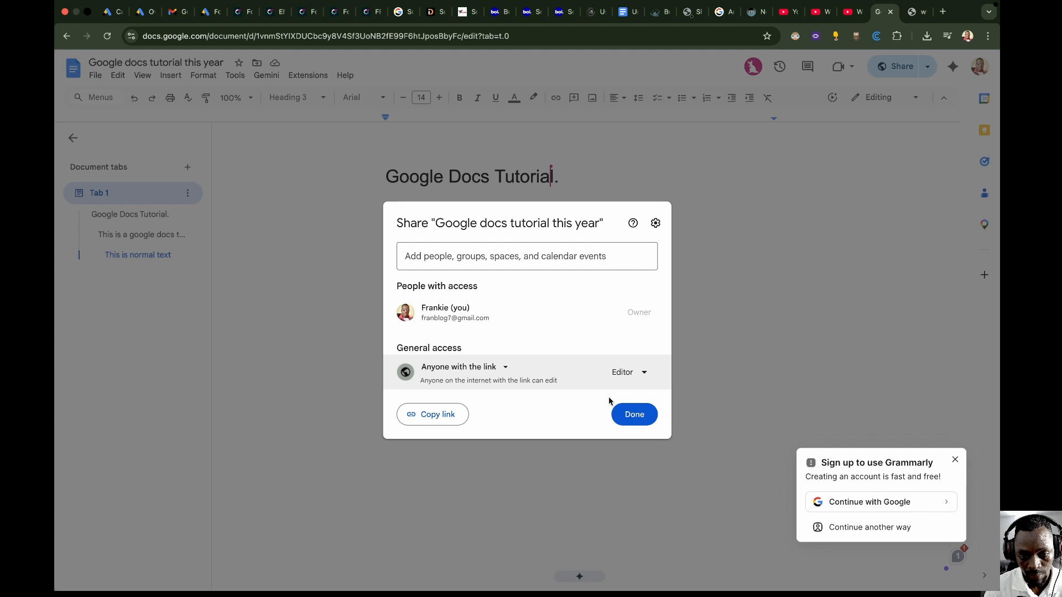
click(502, 369)
click(476, 393)
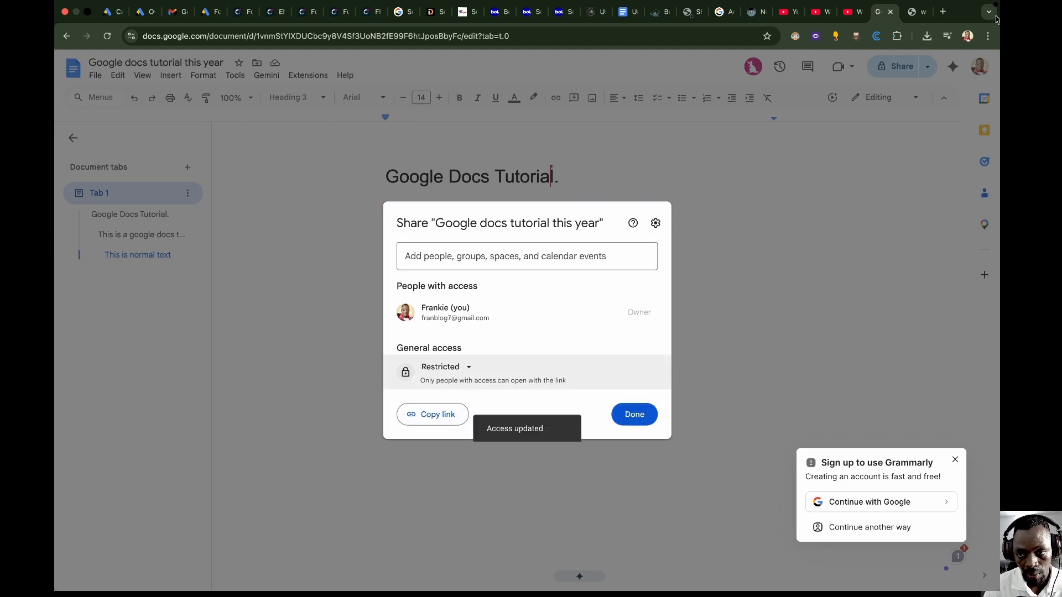
Step: Switch to the Owtech profile and reload the shared document to check what access that account has
click(968, 37)
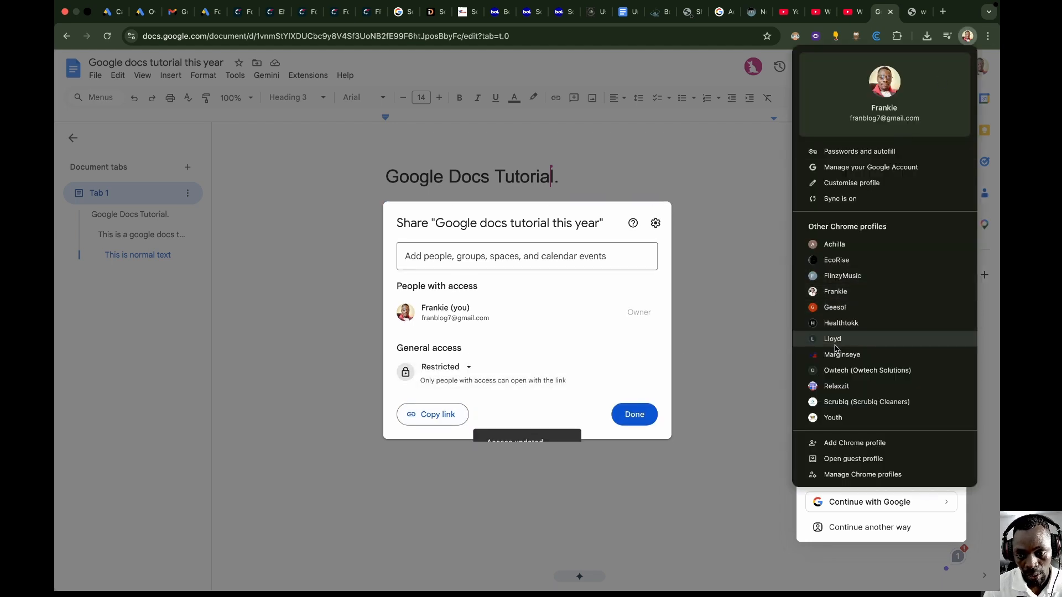
click(846, 371)
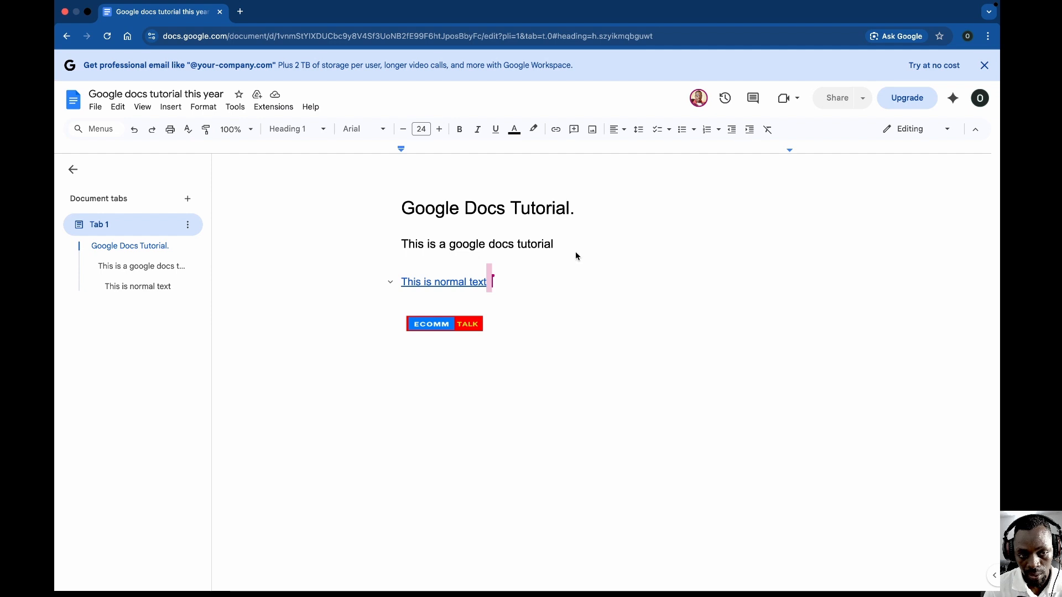
click(107, 40)
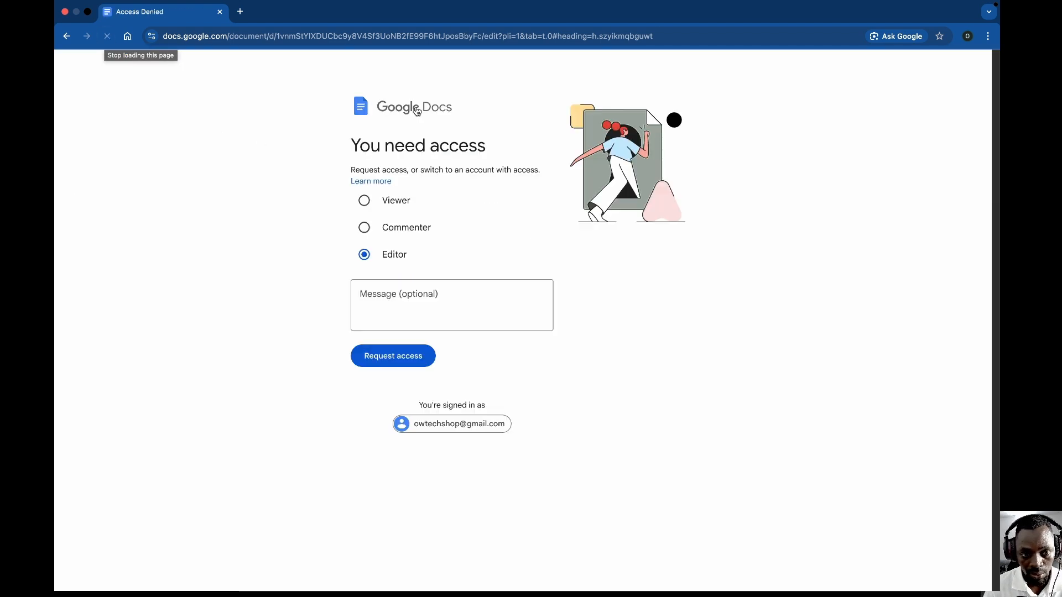
drag(350, 142, 549, 340)
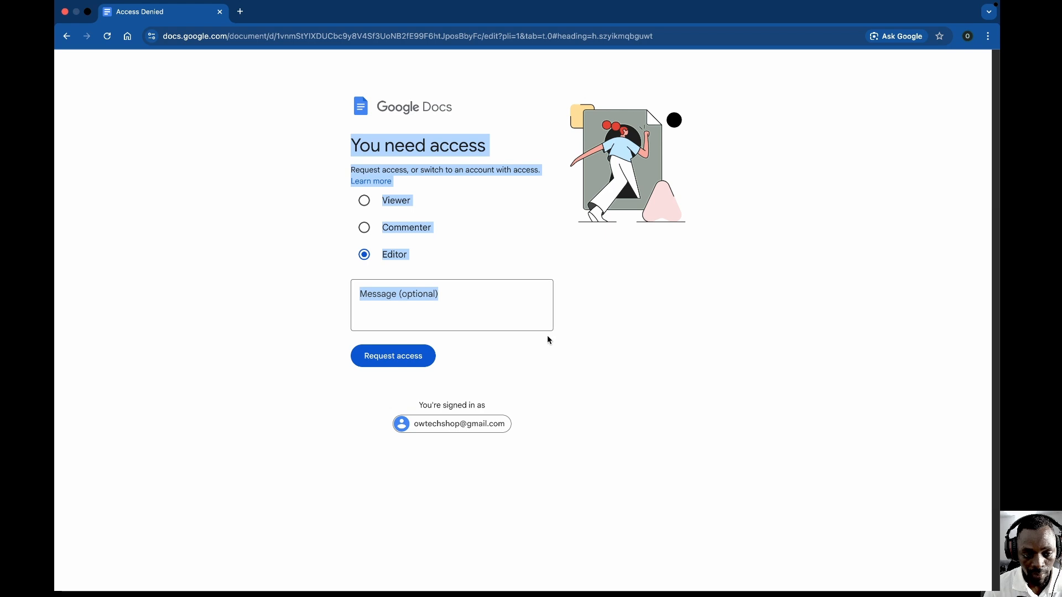
click(689, 282)
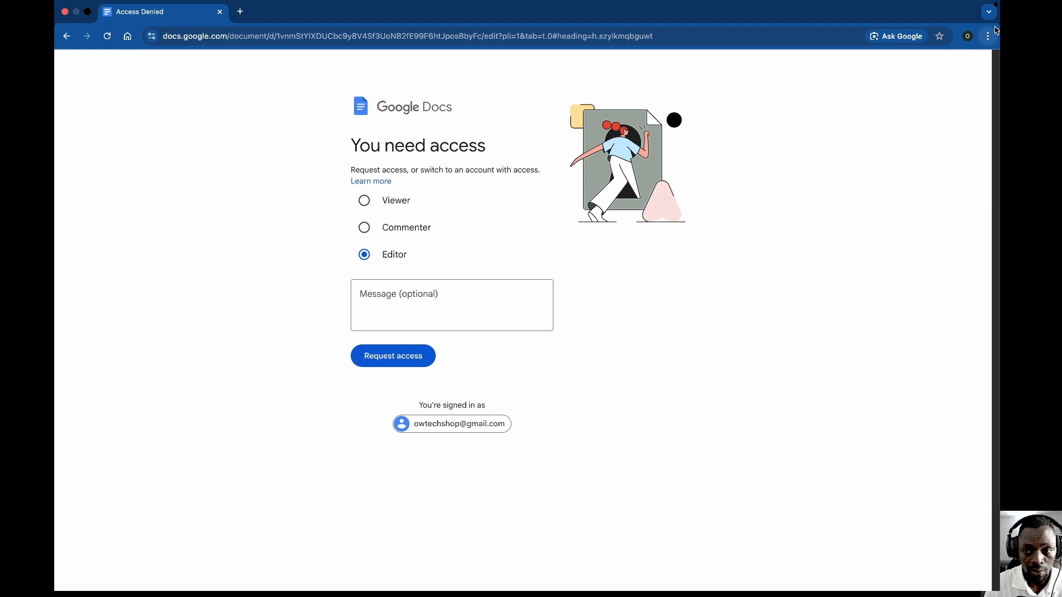
Step: In the document owner's Chrome profile, set general access to "Anyone with the link" and open its role options
click(967, 36)
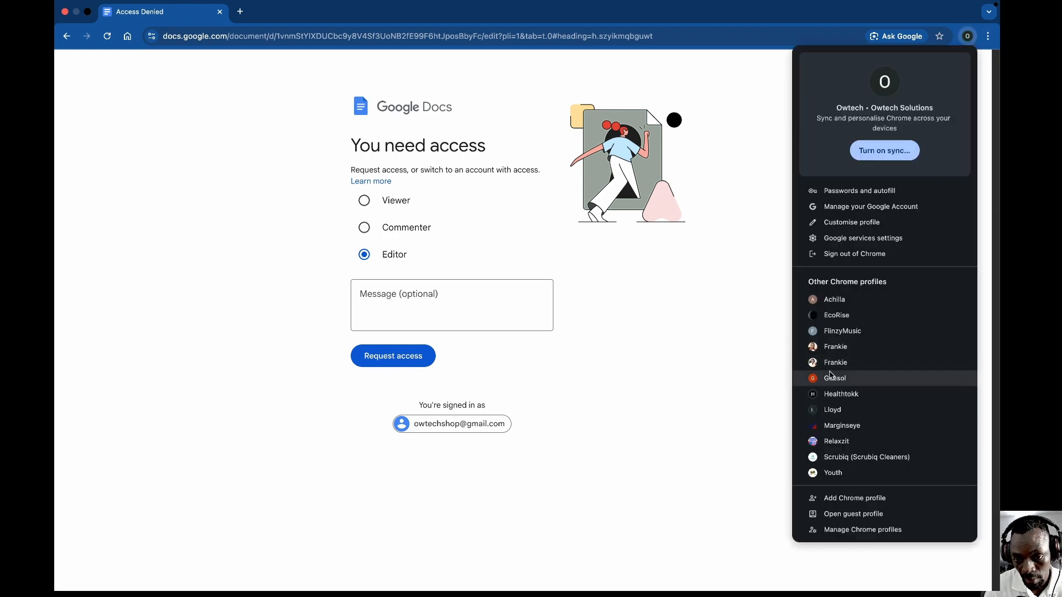
click(831, 346)
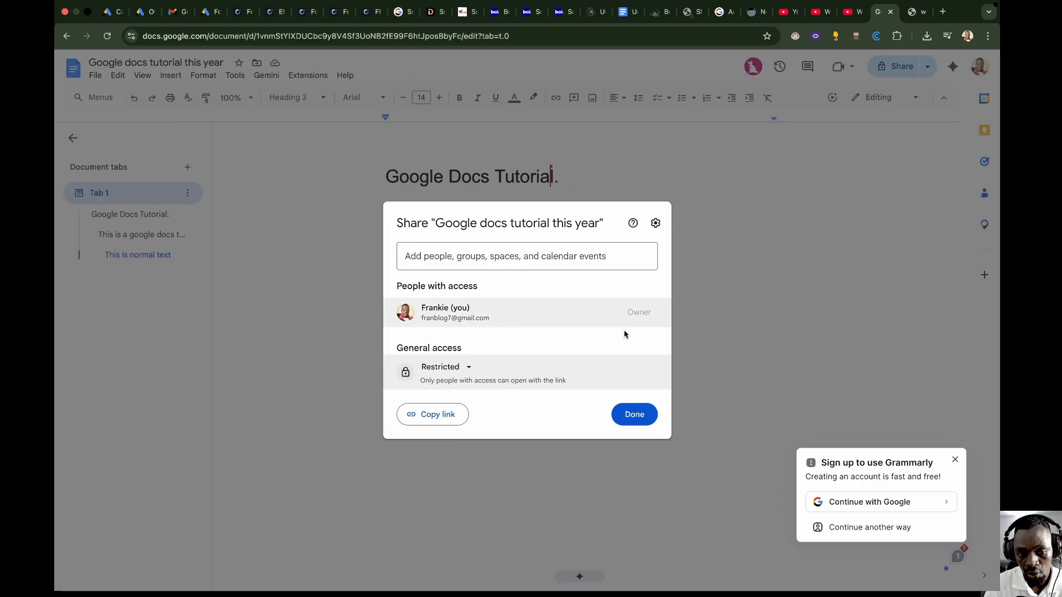
click(470, 367)
click(437, 424)
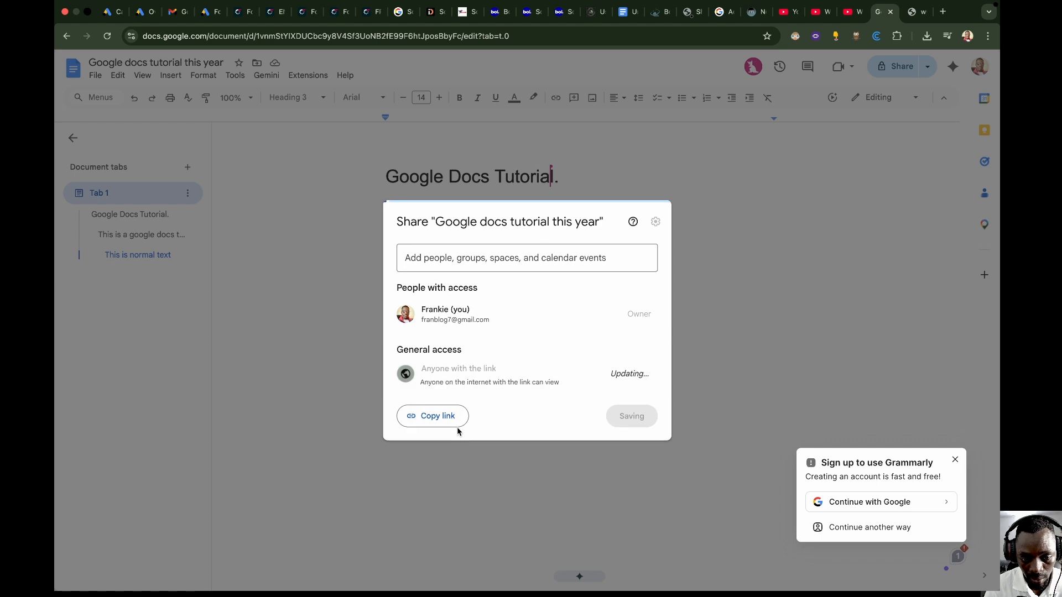
click(645, 373)
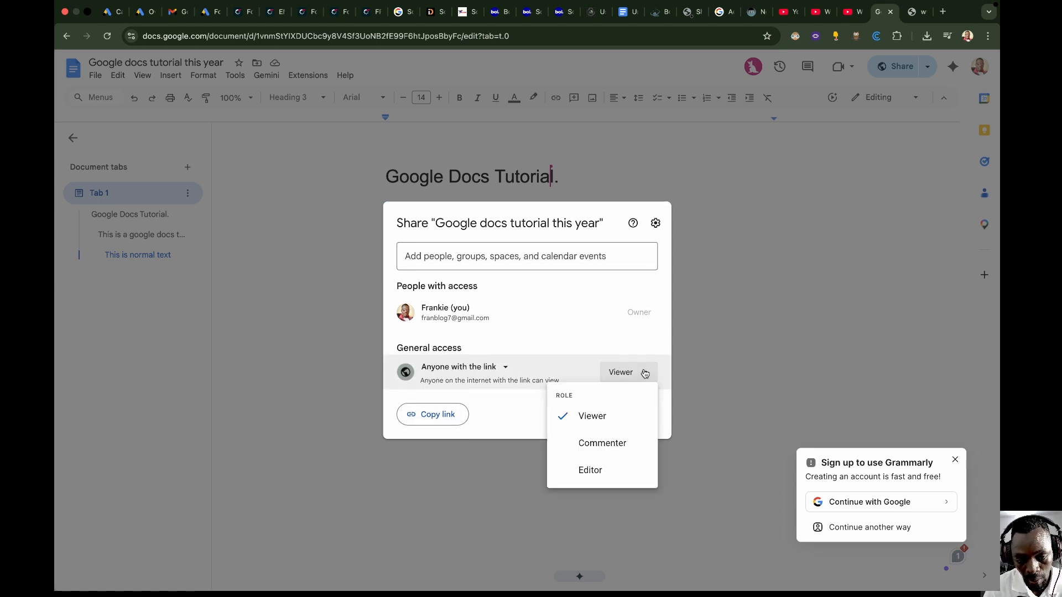